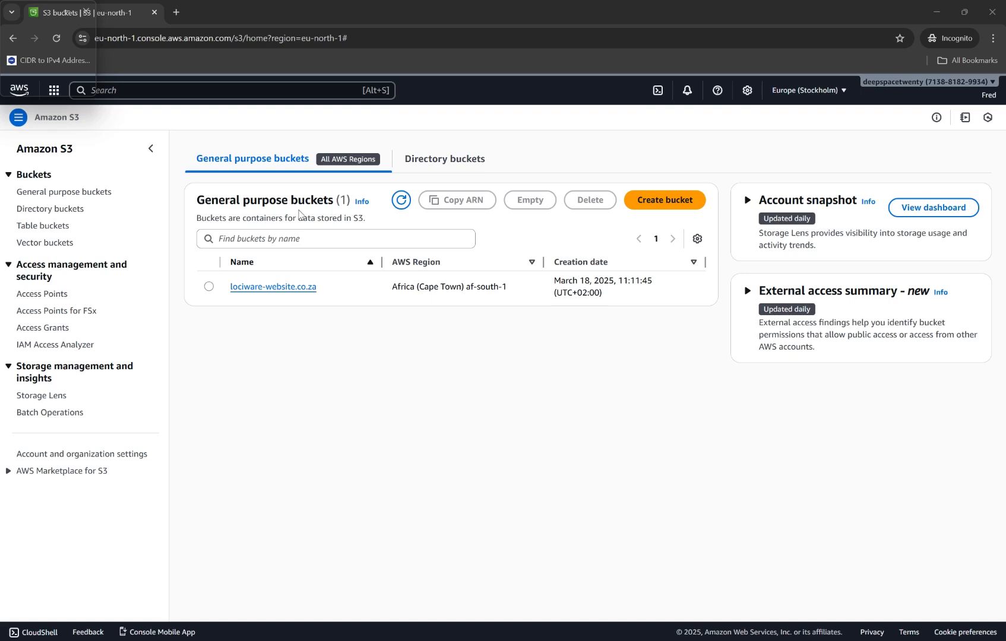
# Step: Open the form for creating a new S3 bucket and look through its configuration settings
pyautogui.click(647, 206)
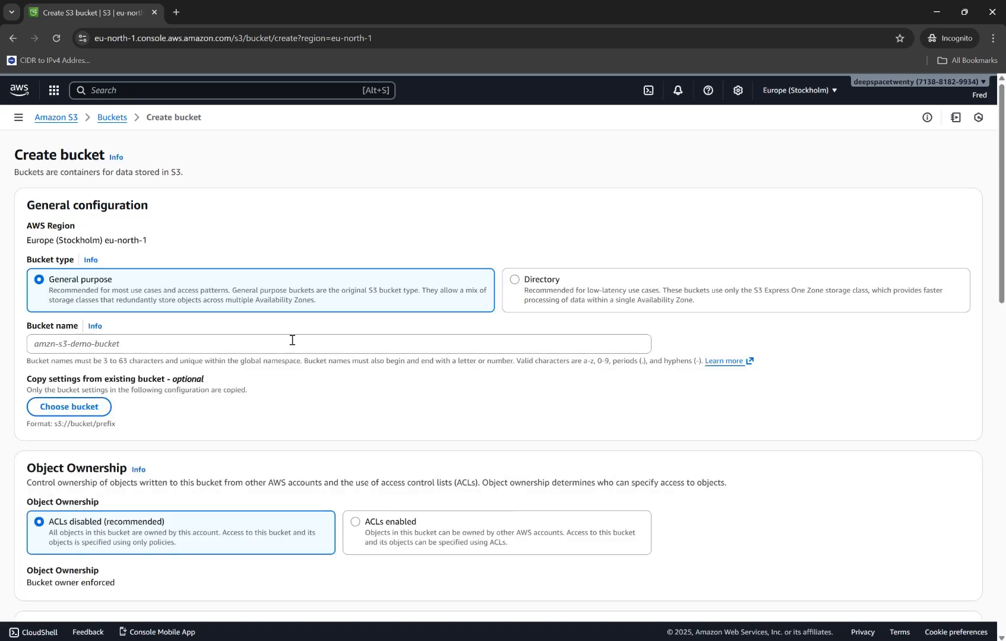
pyautogui.scroll(-8, 292, 338)
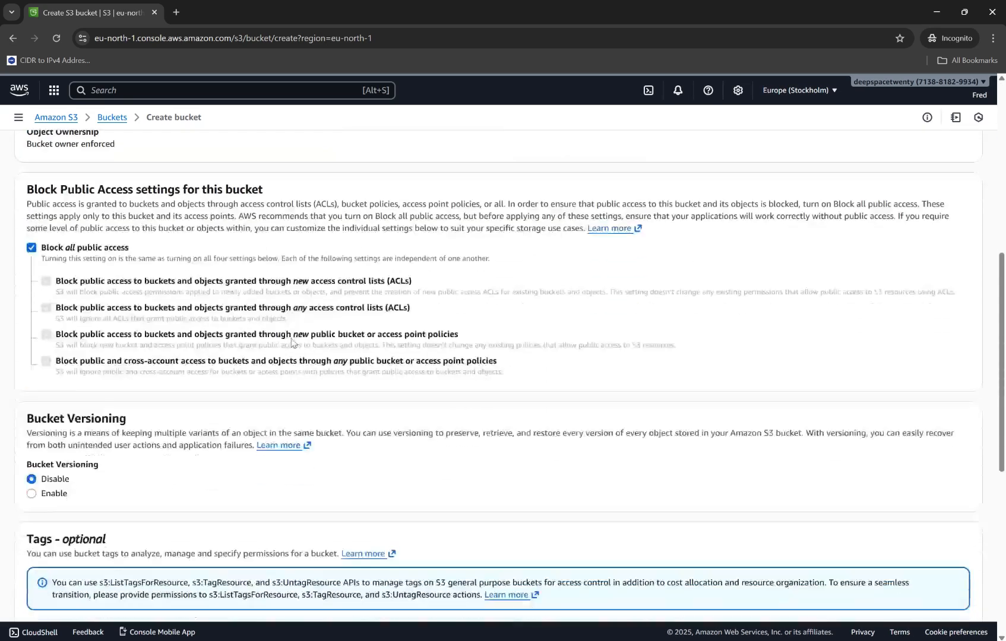
pyautogui.scroll(8, 292, 338)
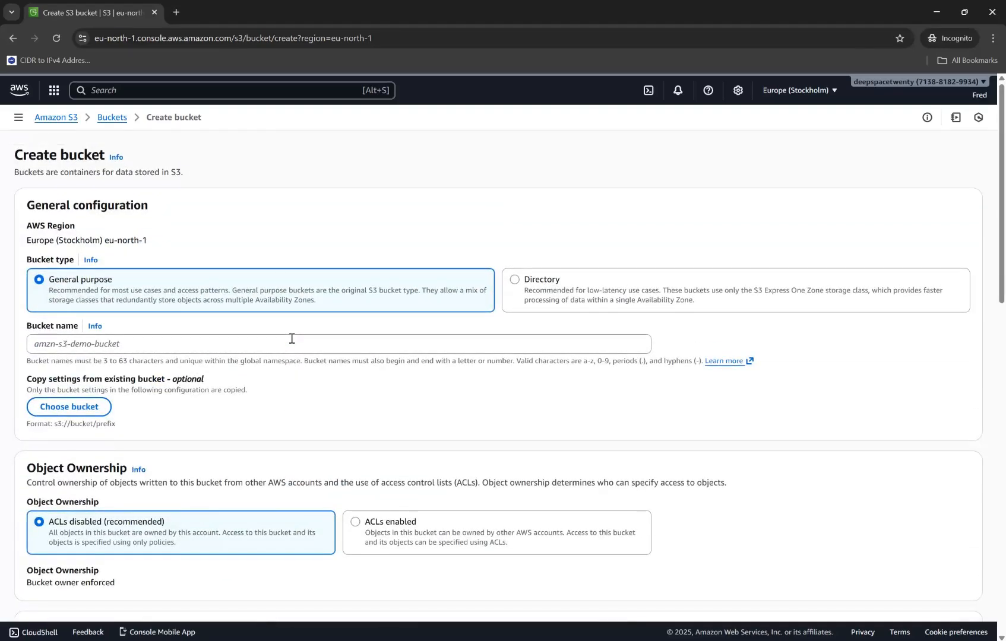
# Step: Search the AWS services for EC2 and open the EC2 dashboard
pyautogui.click(235, 91)
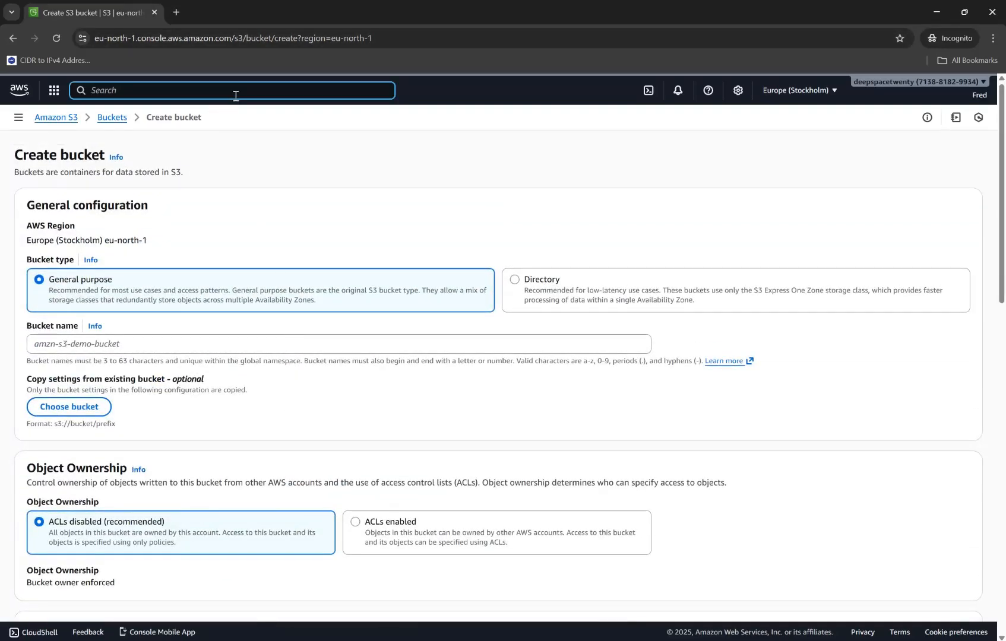
pyautogui.write('EC2')
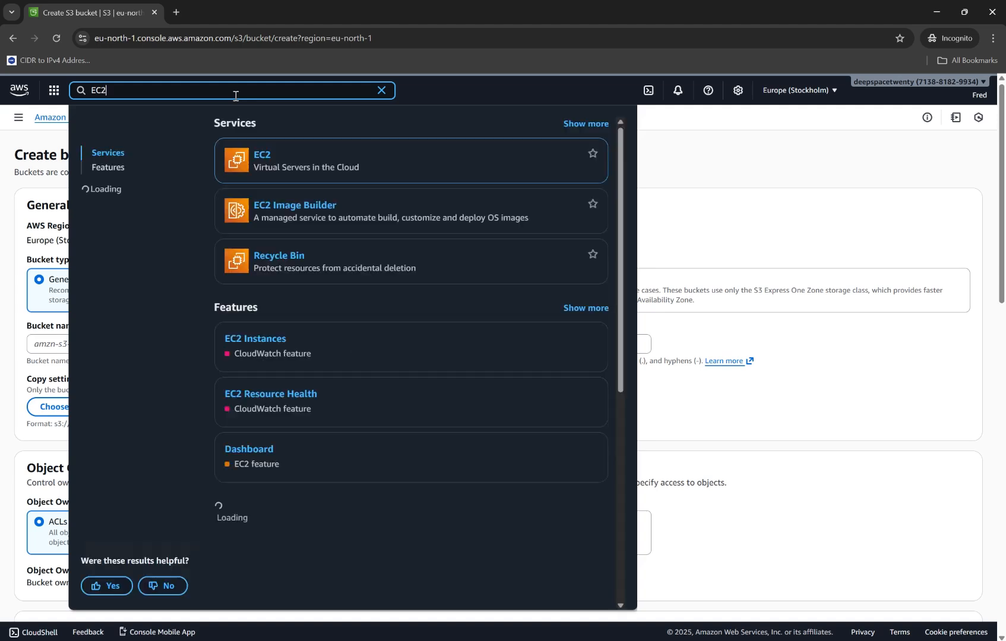
pyautogui.moveTo(258, 145)
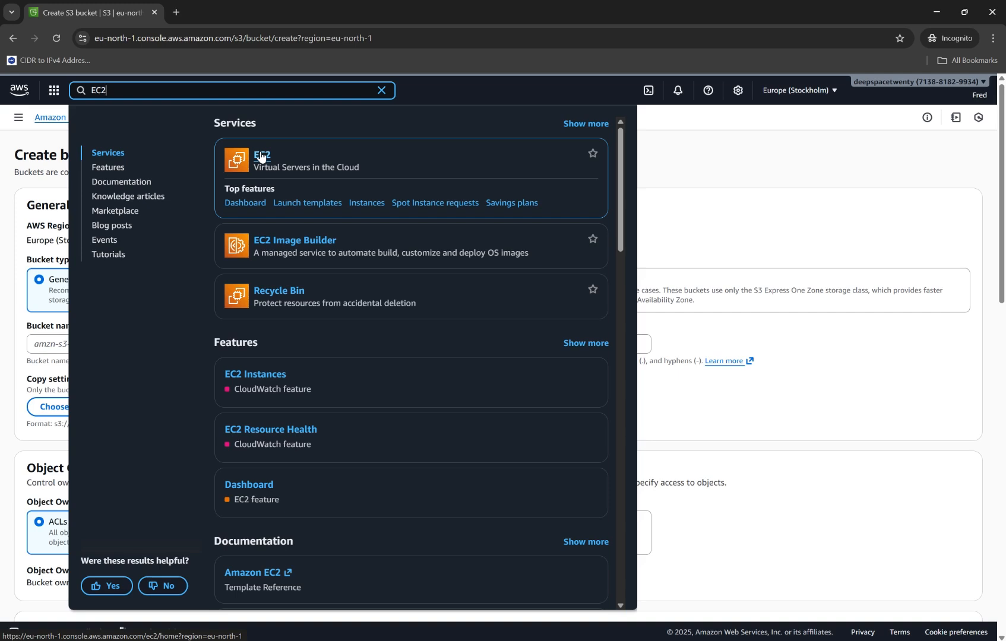
pyautogui.click(261, 156)
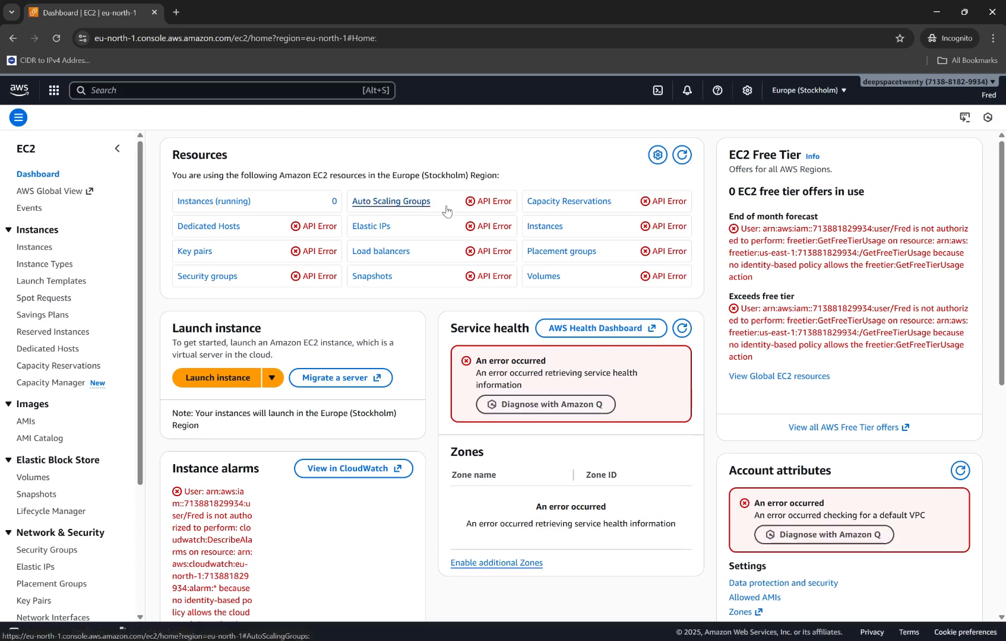
# Step: Open the EC2 instance launch form and examine its image, instance type and key pair settings
pyautogui.click(223, 385)
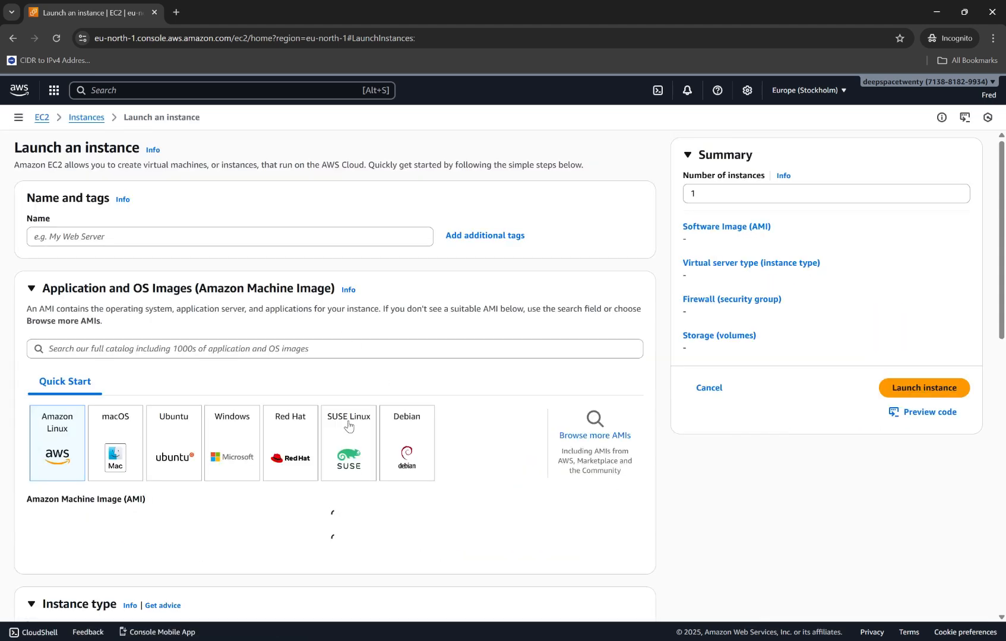
pyautogui.scroll(-3, 349, 425)
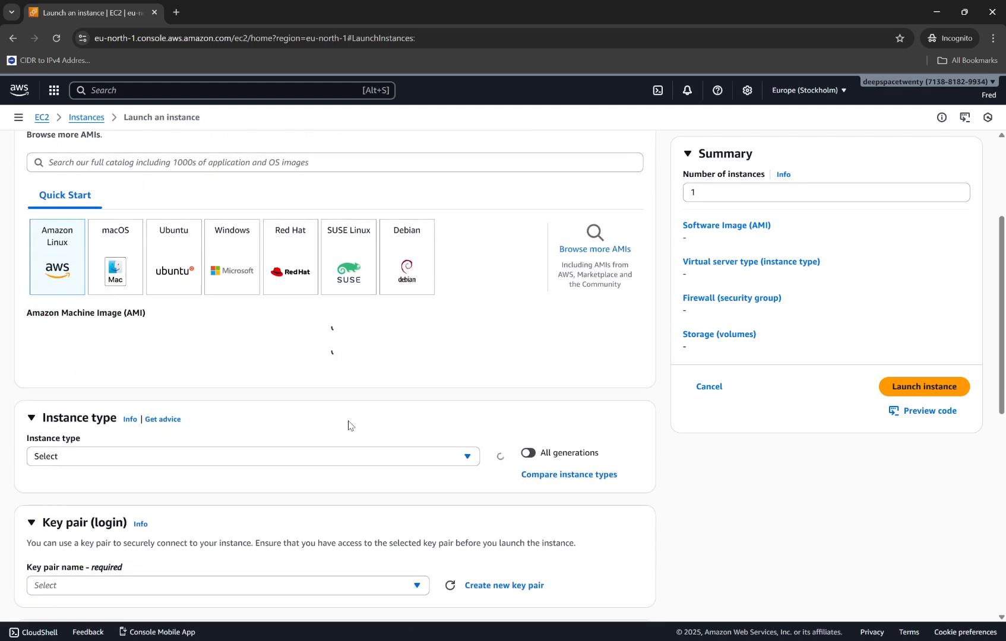
pyautogui.scroll(3, 349, 425)
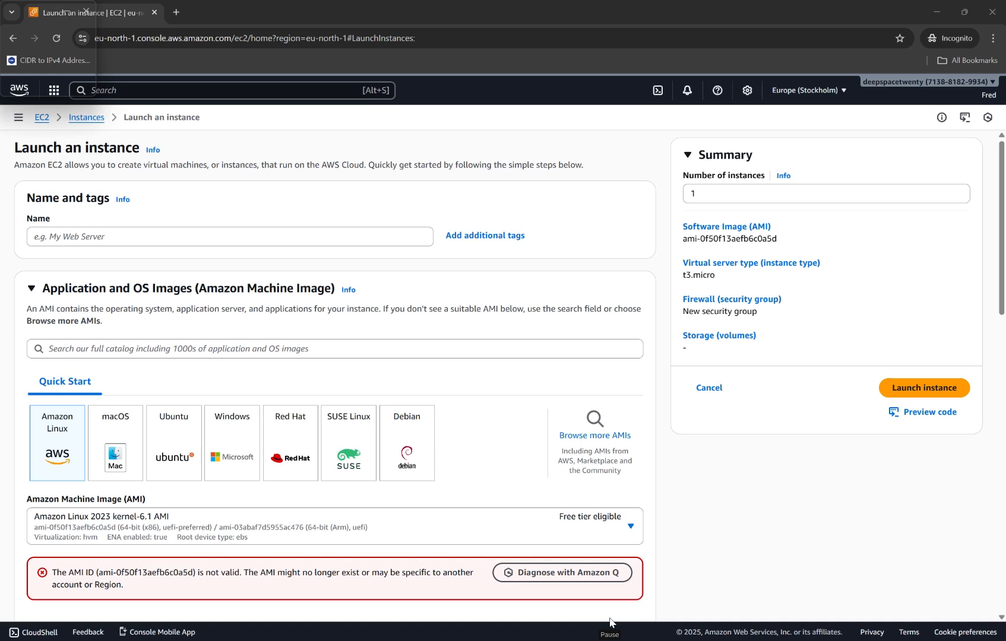
# Step: Sign out of the current IAM user and open the sign-in page for the root user
pyautogui.click(986, 95)
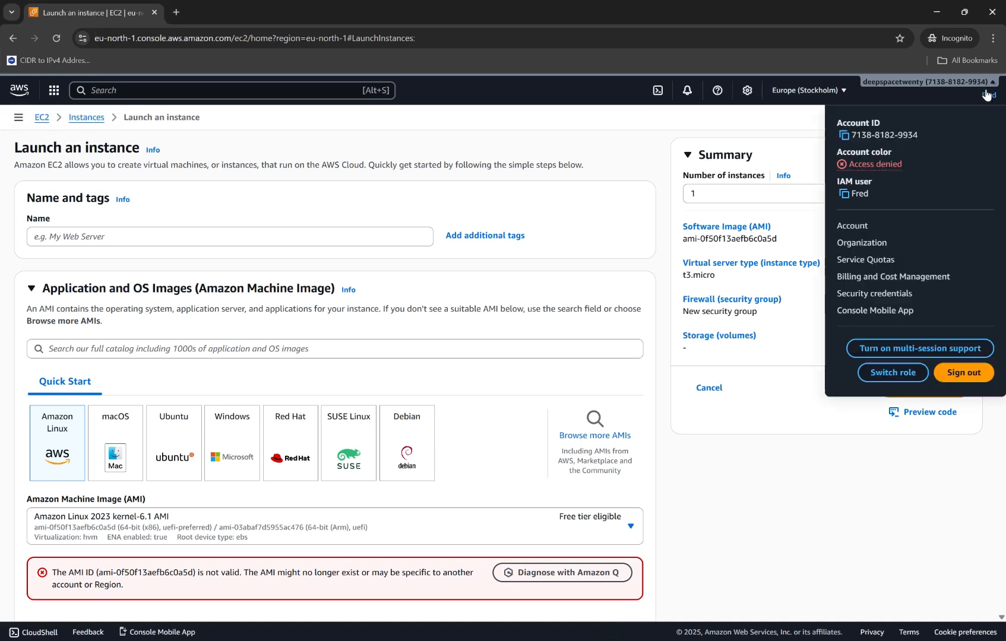
pyautogui.click(958, 382)
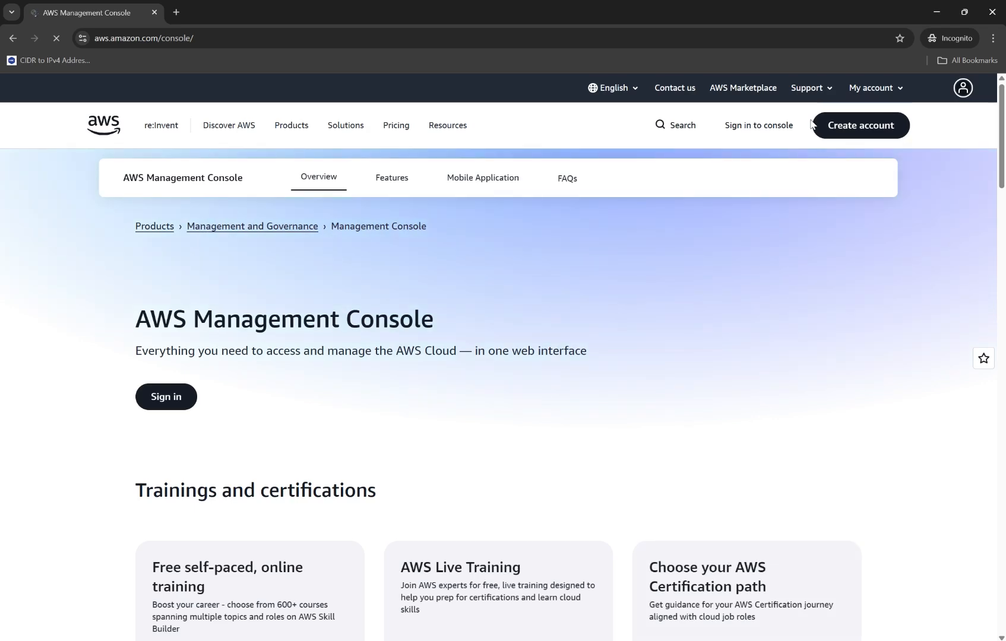
pyautogui.click(751, 135)
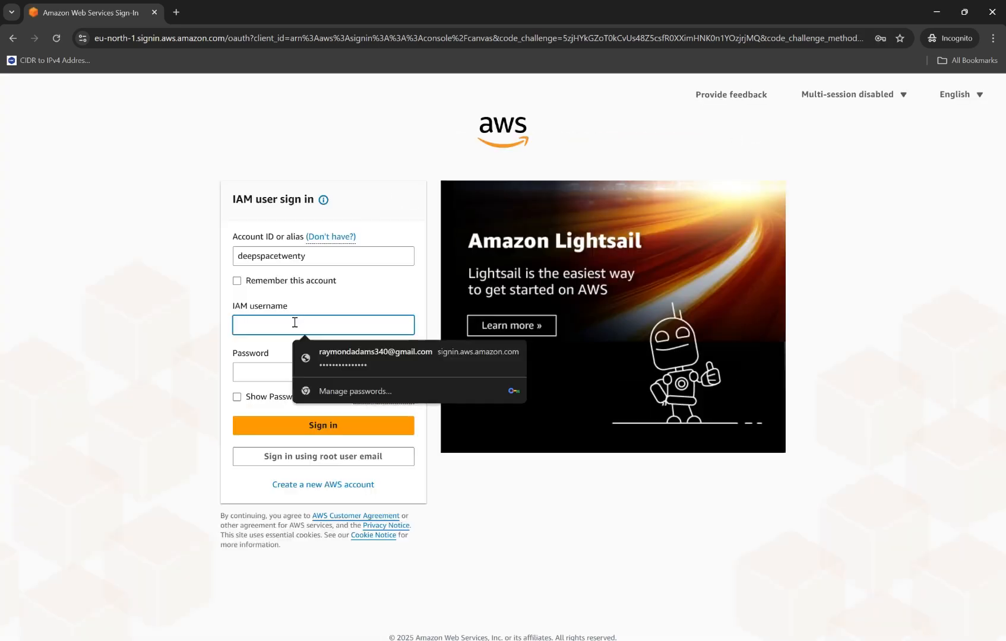
pyautogui.click(283, 461)
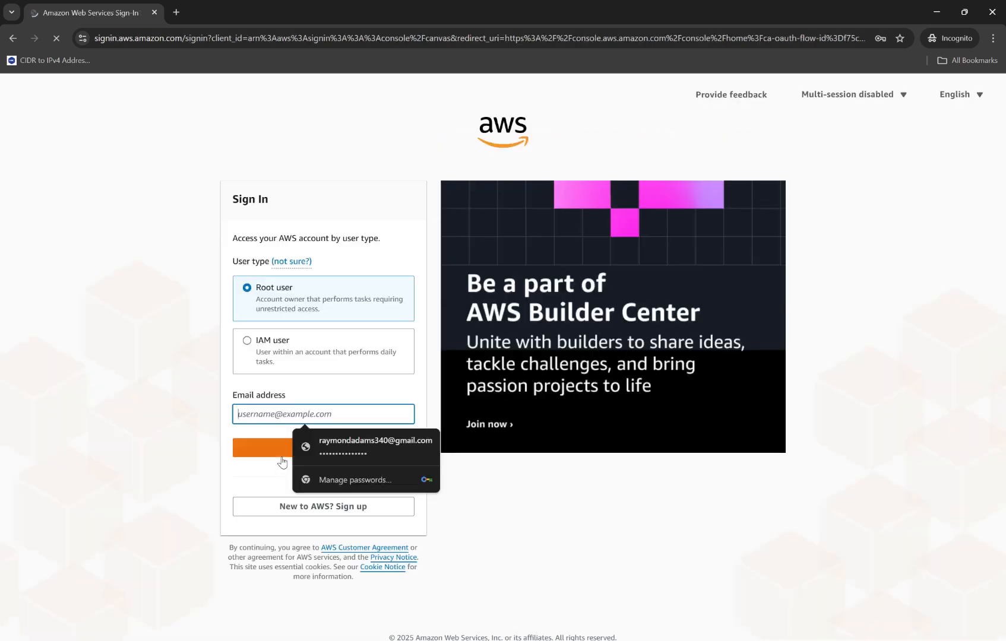
# Step: Enter the root user's email address and proceed to the password prompt
pyautogui.write('i')
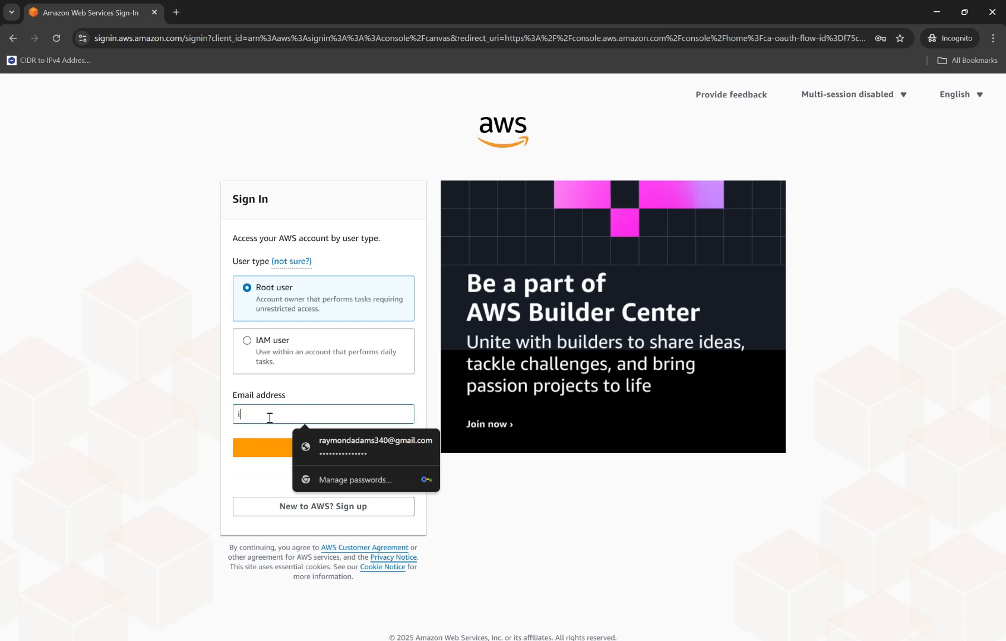
pyautogui.write('ka')
pyautogui.click(314, 444)
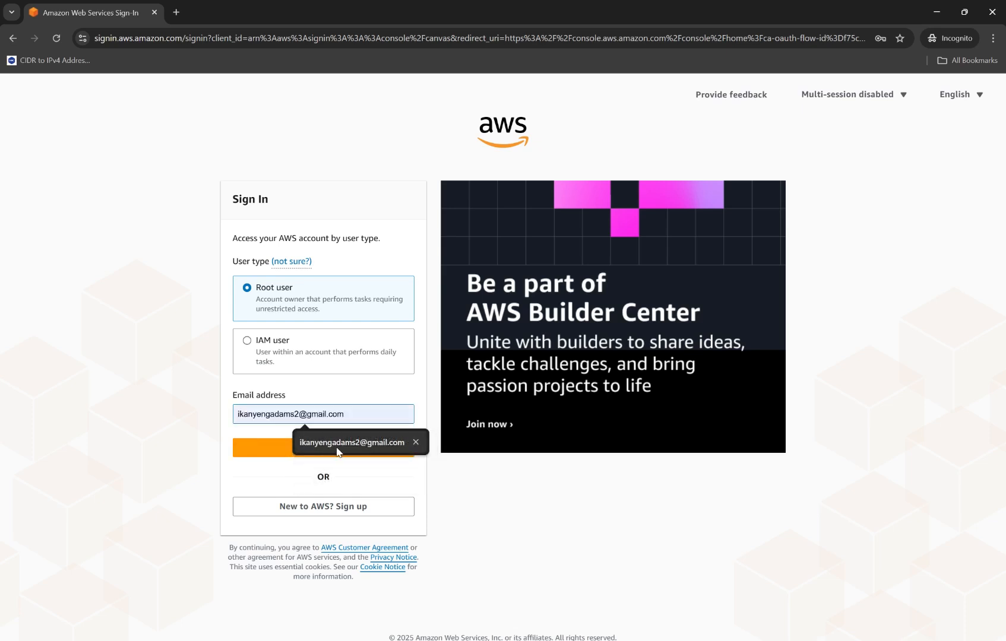
pyautogui.click(331, 445)
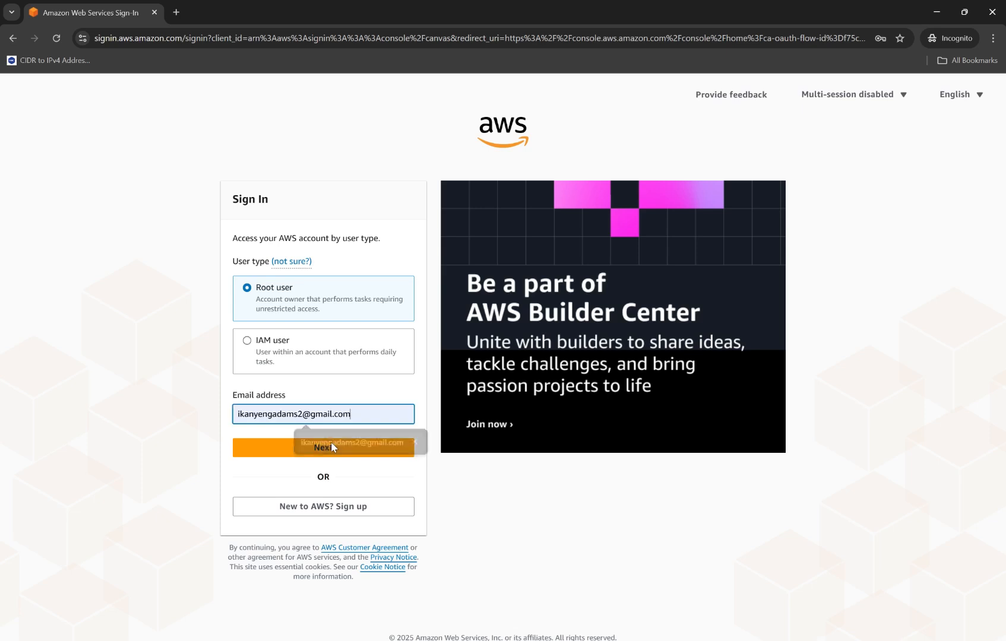
pyautogui.click(317, 448)
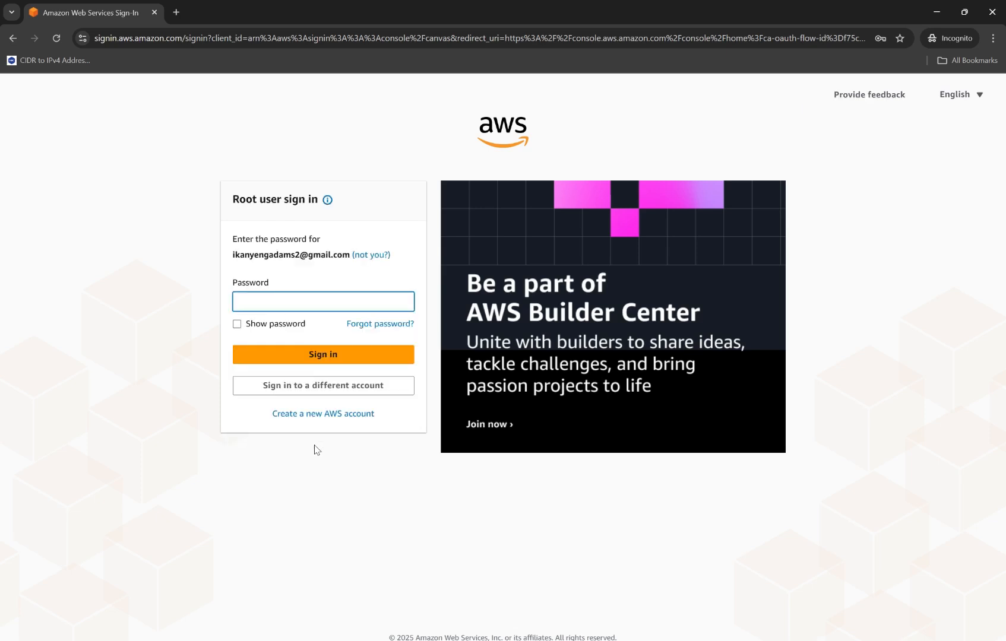
# Step: Enter the root account password and submit it
pyautogui.write('••••••')
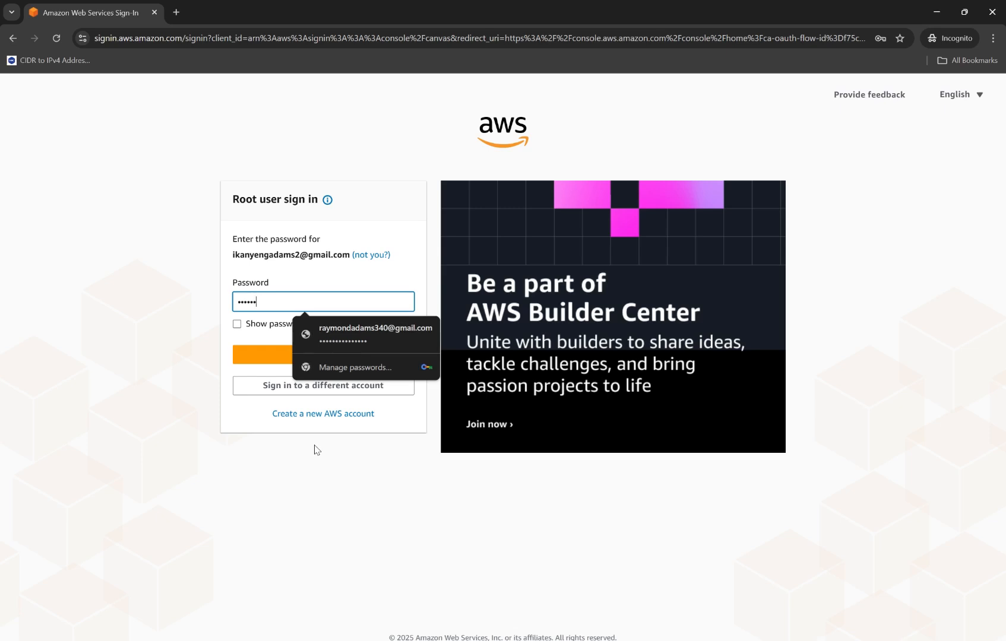
pyautogui.write('•••••')
pyautogui.press('Return')
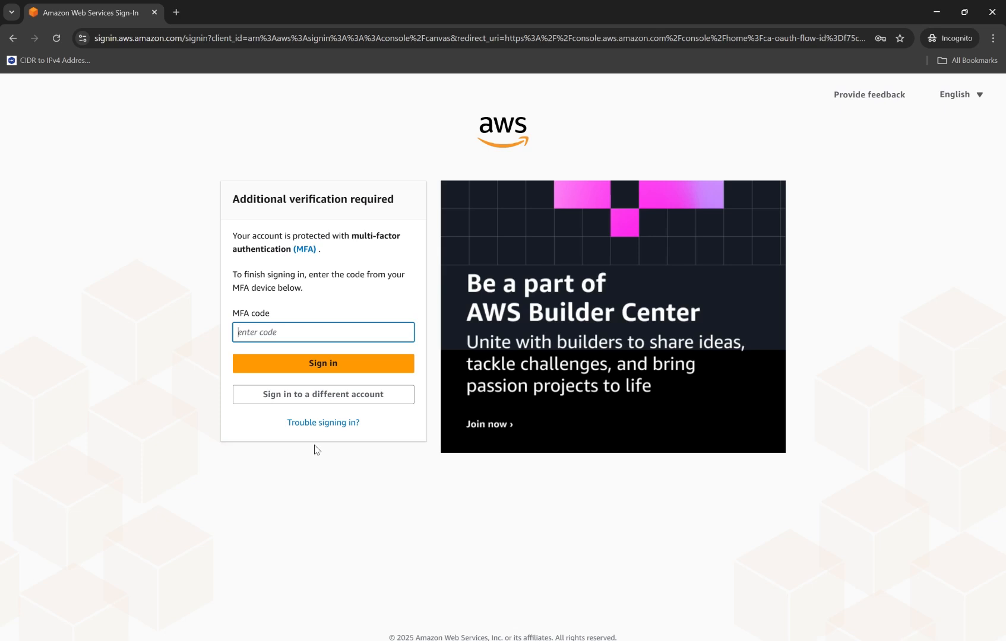
# Step: Enter the MFA code to complete the root user sign-in
pyautogui.press('Return')
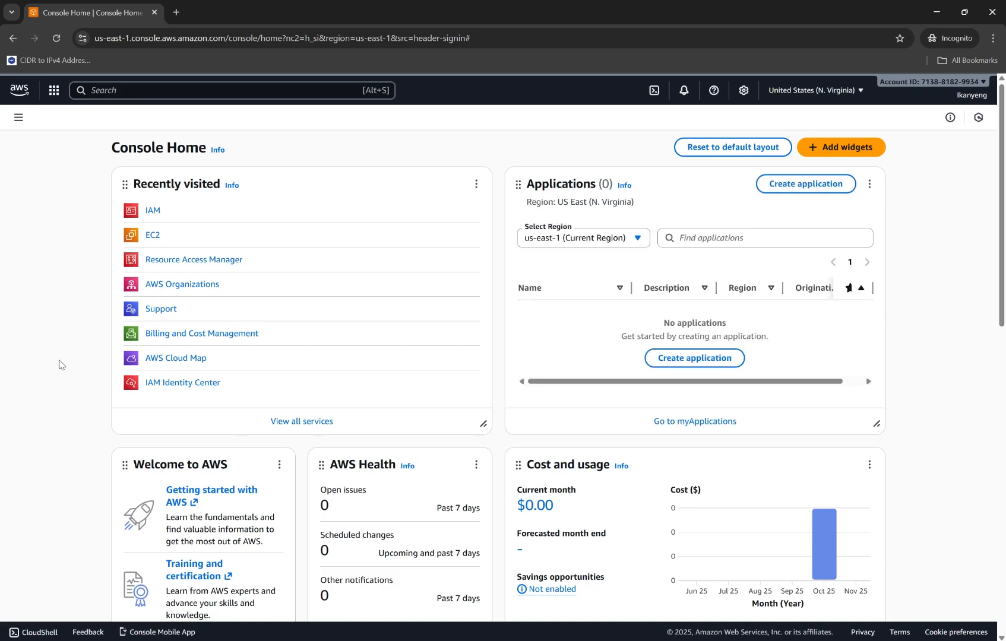
# Step: Search for the IAM service, open it and go to its list of users
pyautogui.click(151, 90)
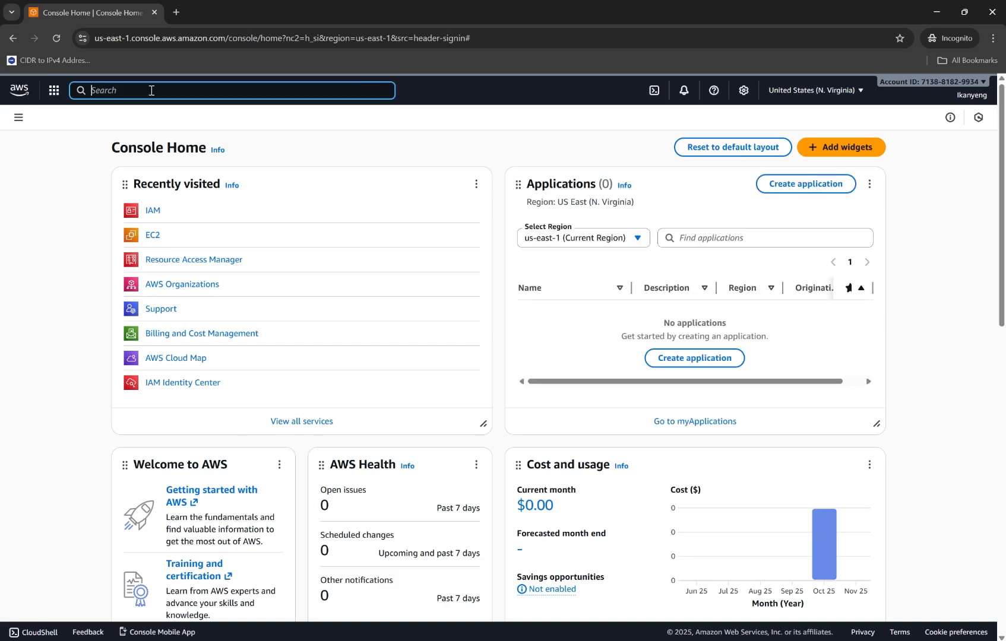
pyautogui.write('IAM')
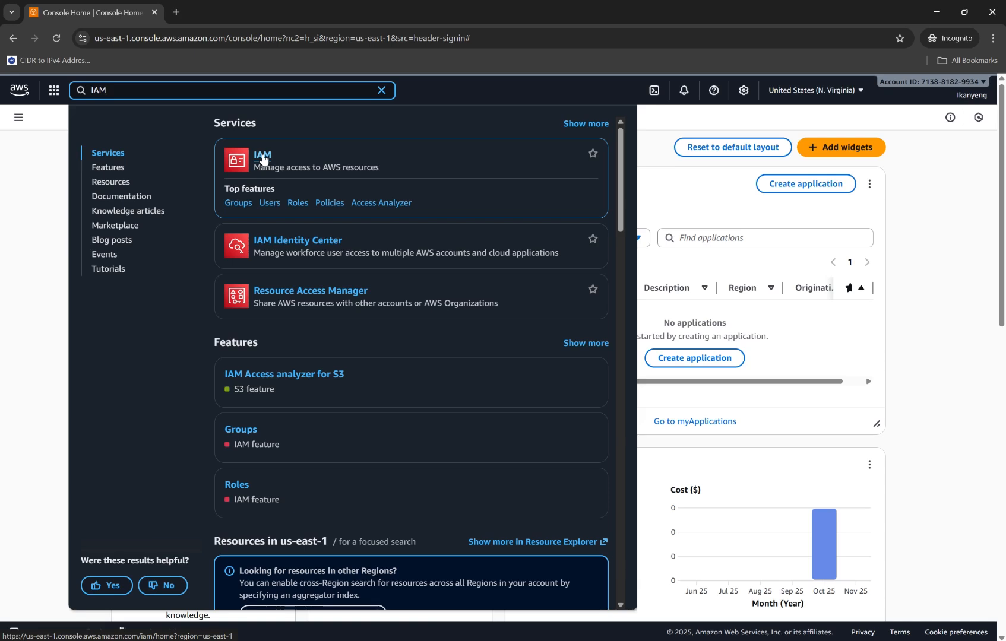
pyautogui.click(264, 160)
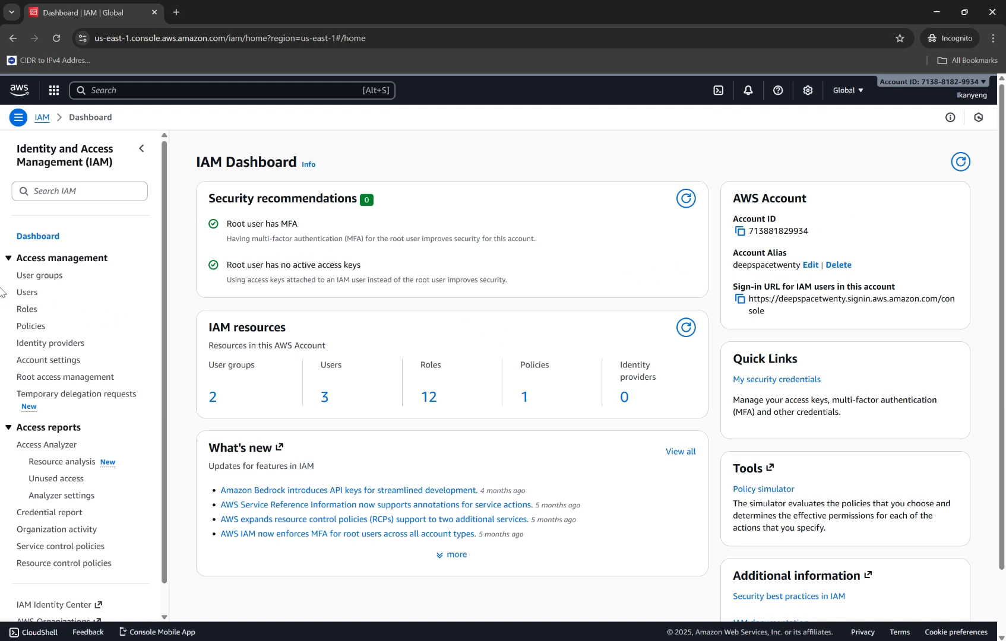
pyautogui.click(30, 294)
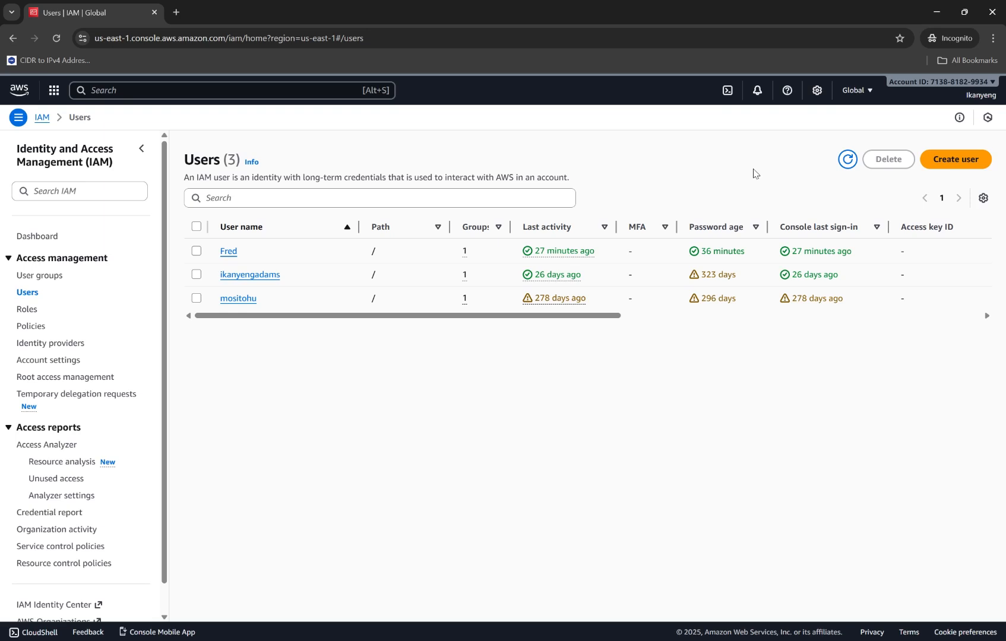
# Step: Start creating an IAM user, enter the user name without console access, and proceed to setting permissions
pyautogui.click(943, 164)
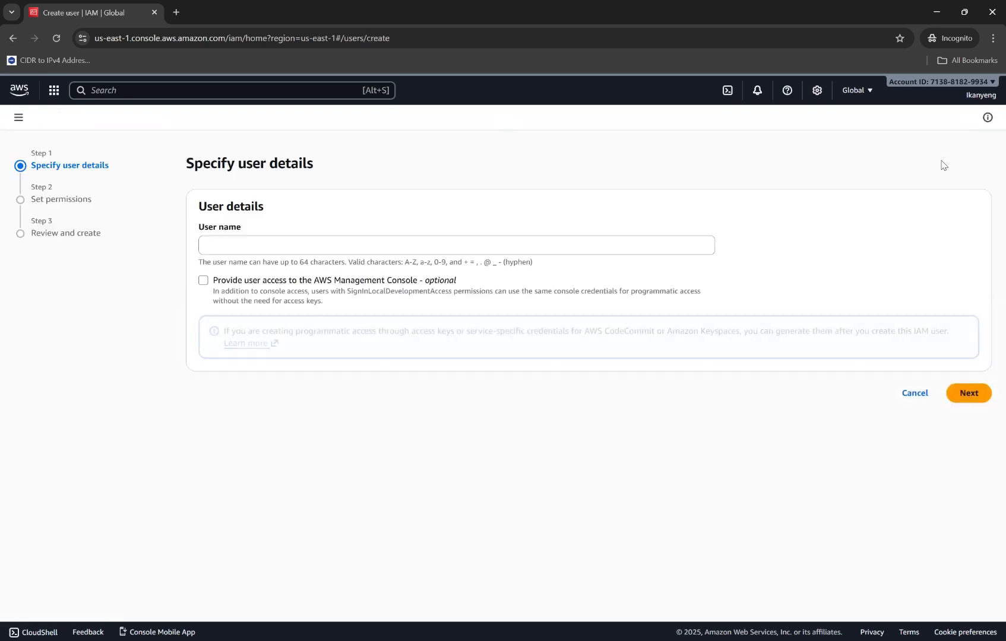
pyautogui.click(512, 241)
pyautogui.write('John')
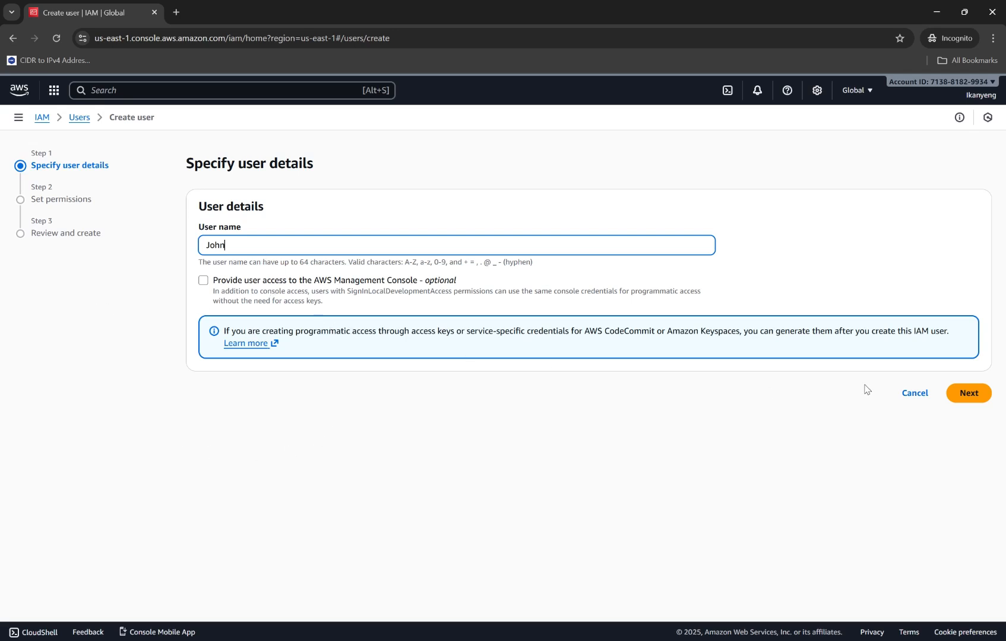
pyautogui.click(957, 402)
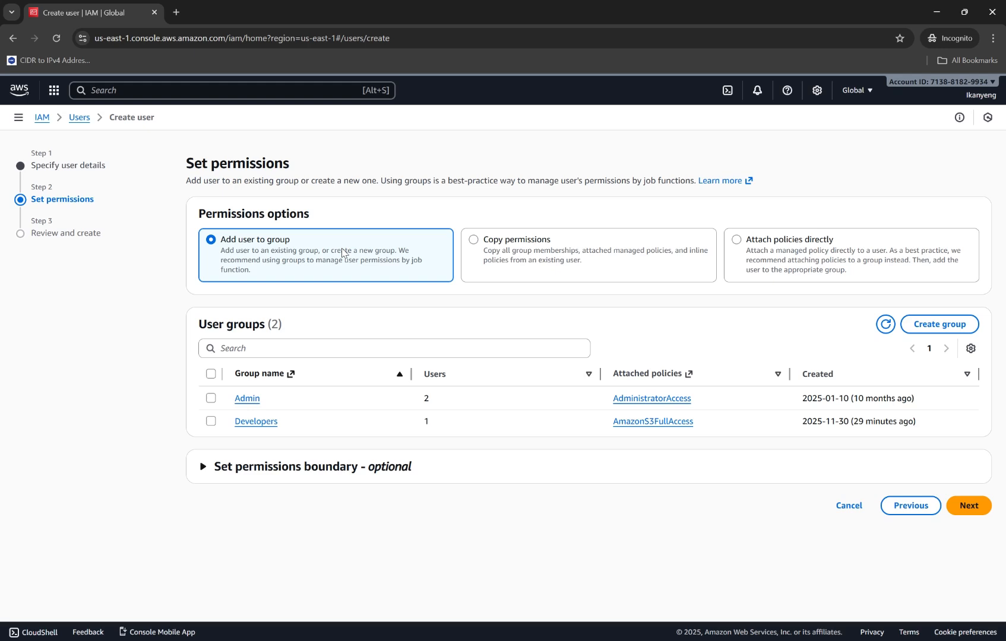
# Step: View the Copy permissions option, then set the new user's permissions option to Attach policies directly
pyautogui.click(517, 259)
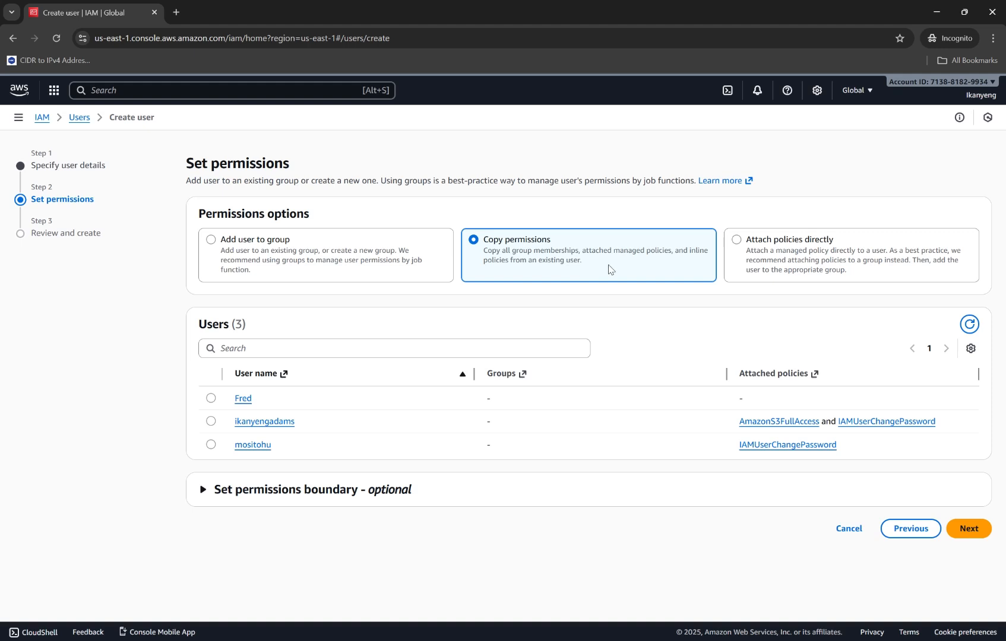
pyautogui.click(758, 257)
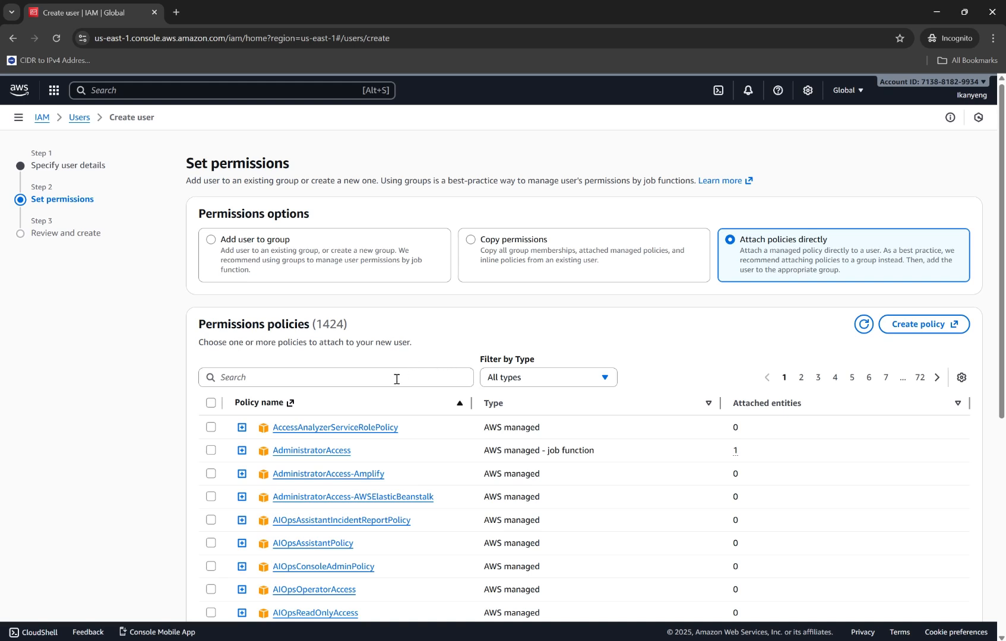
pyautogui.click(608, 627)
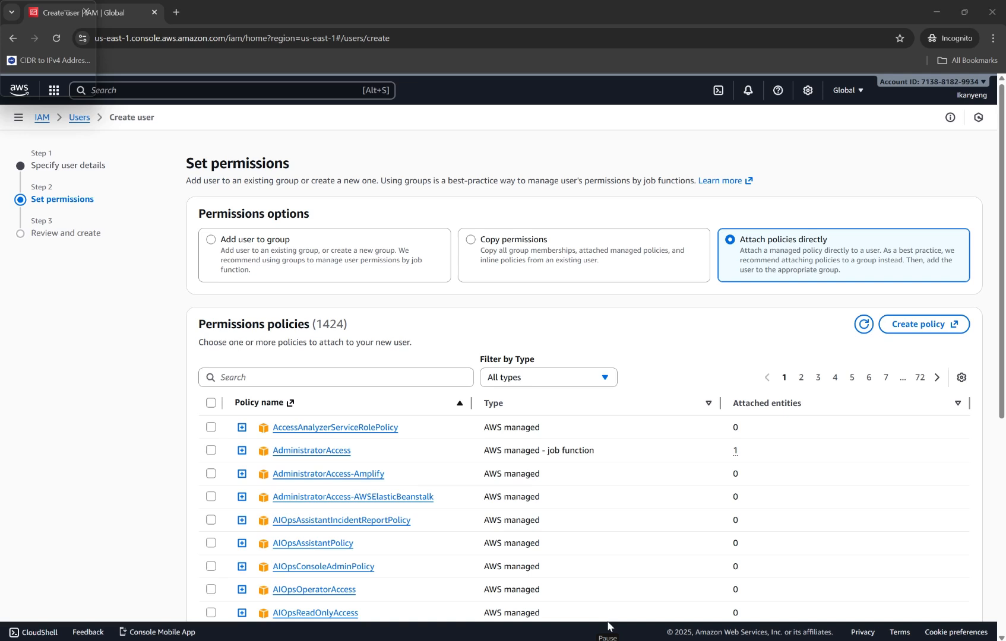
# Step: Attach the CloudWatchFullAccess policy directly to the new user and finish creating the user
pyautogui.click(355, 379)
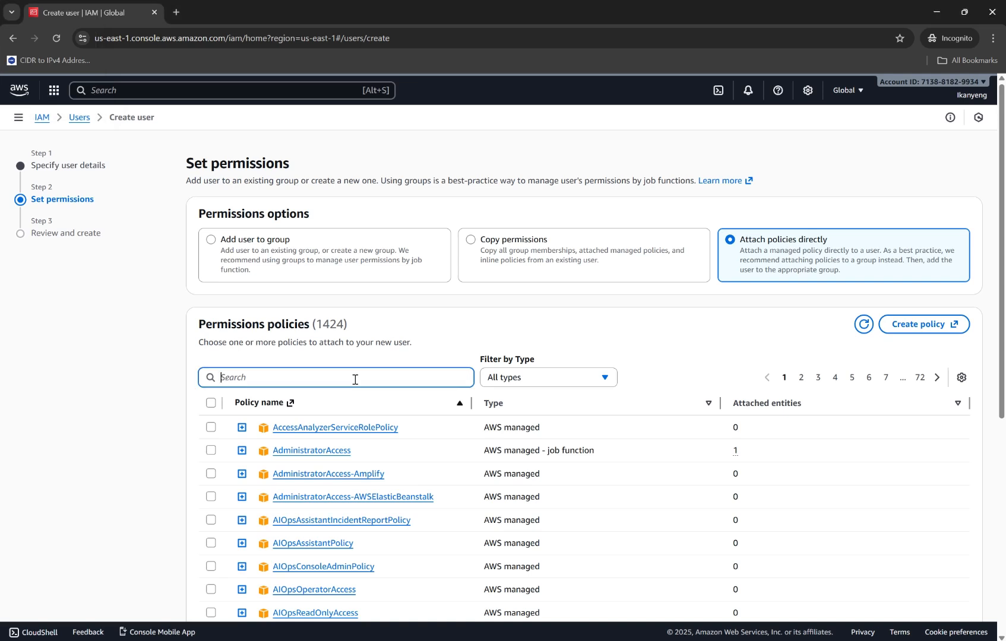
pyautogui.write('clodwa')
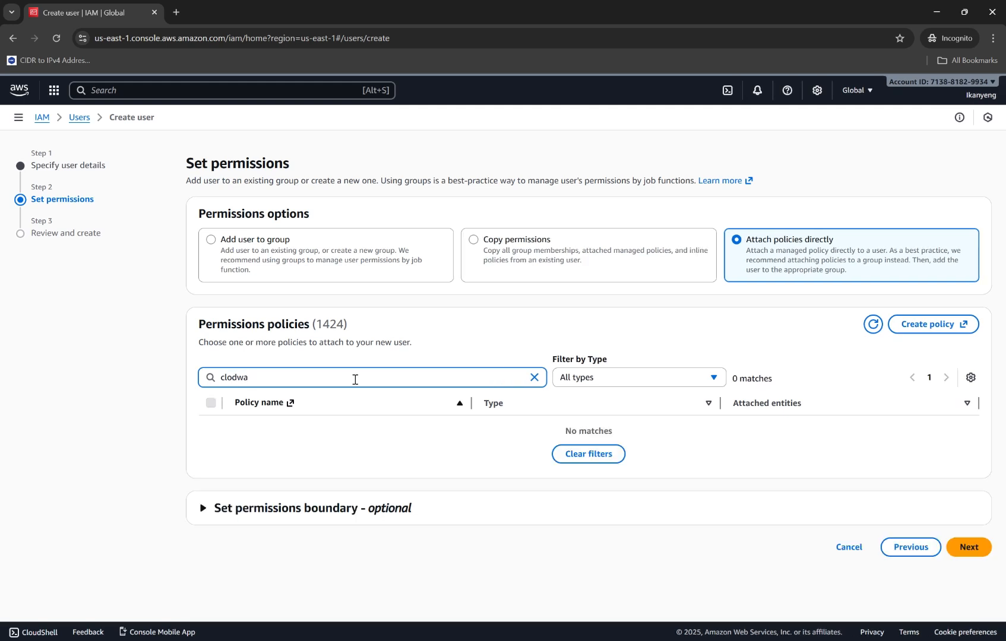
pyautogui.press('BackSpace')
pyautogui.press('BackSpace')
pyautogui.press('BackSpace')
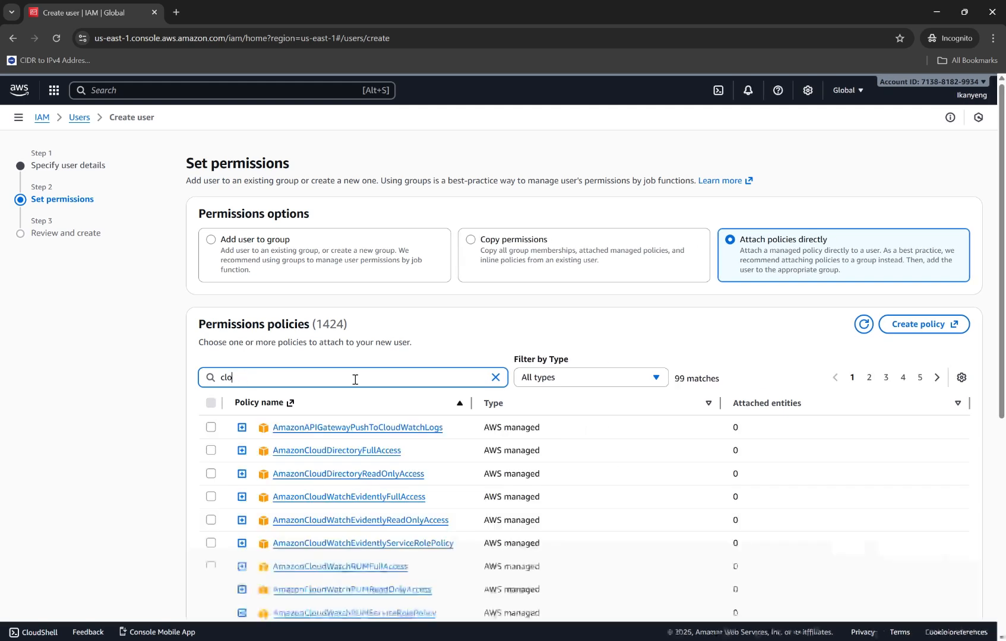
pyautogui.write('ud')
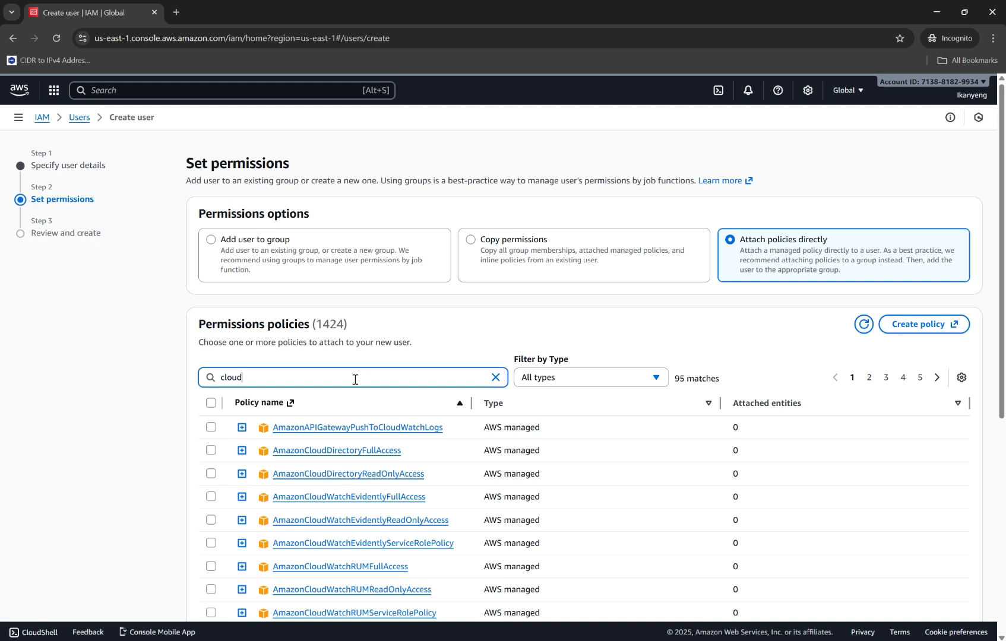
pyautogui.write('watch')
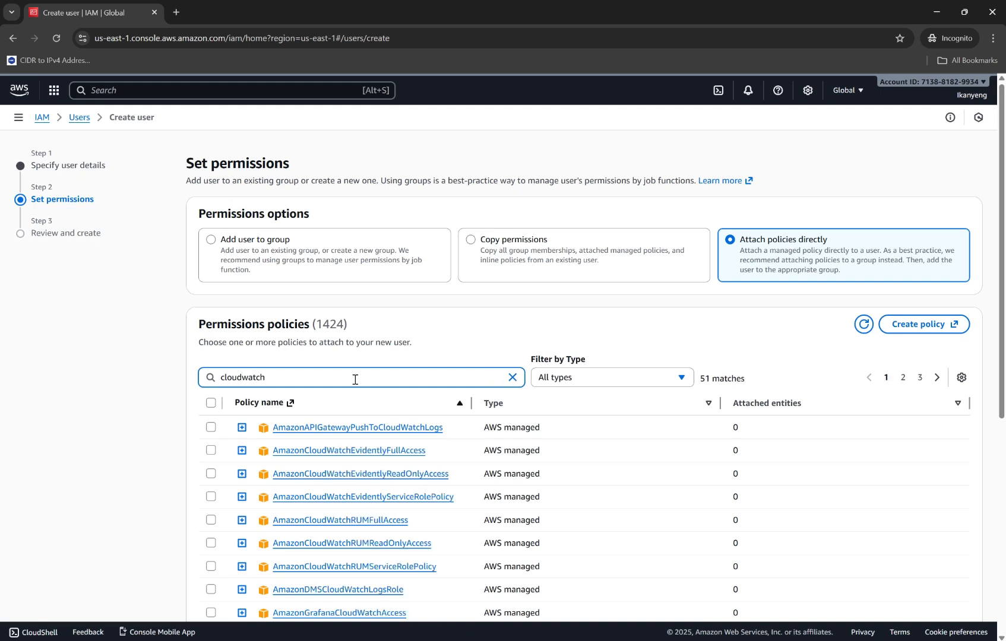
pyautogui.write('fu')
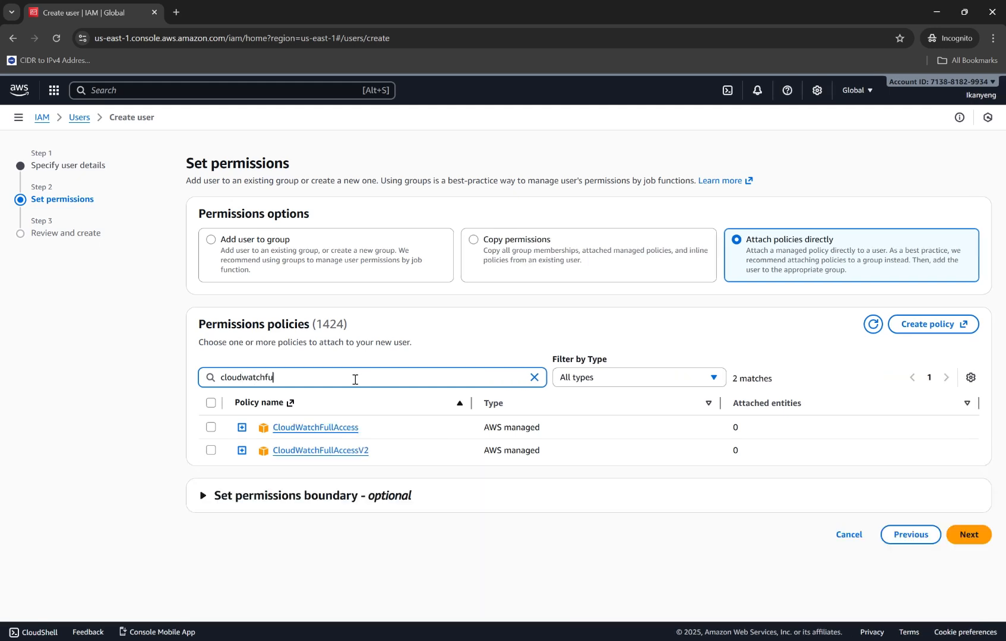
pyautogui.click(211, 427)
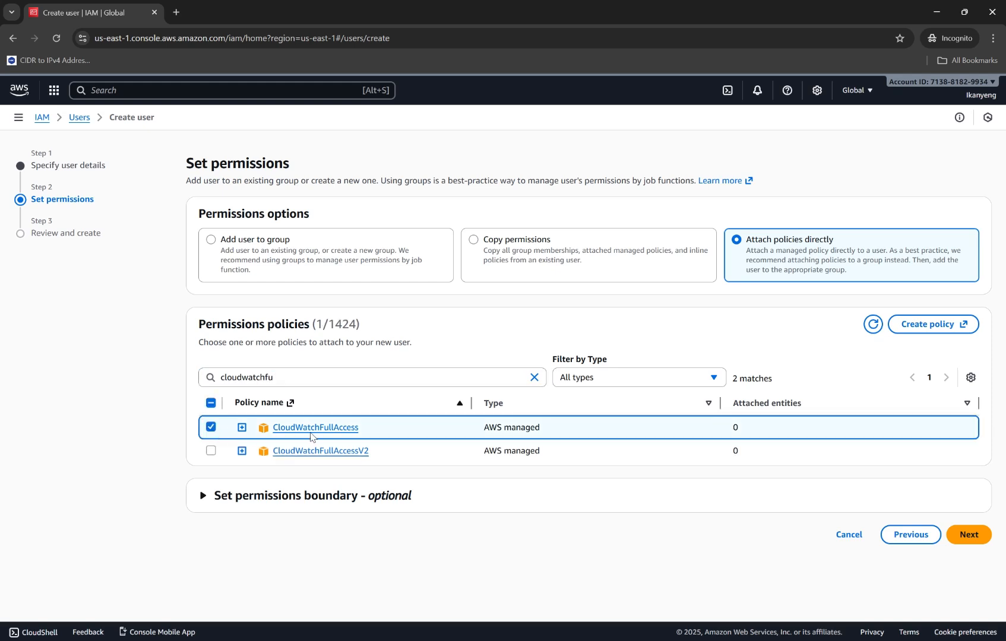
pyautogui.click(969, 535)
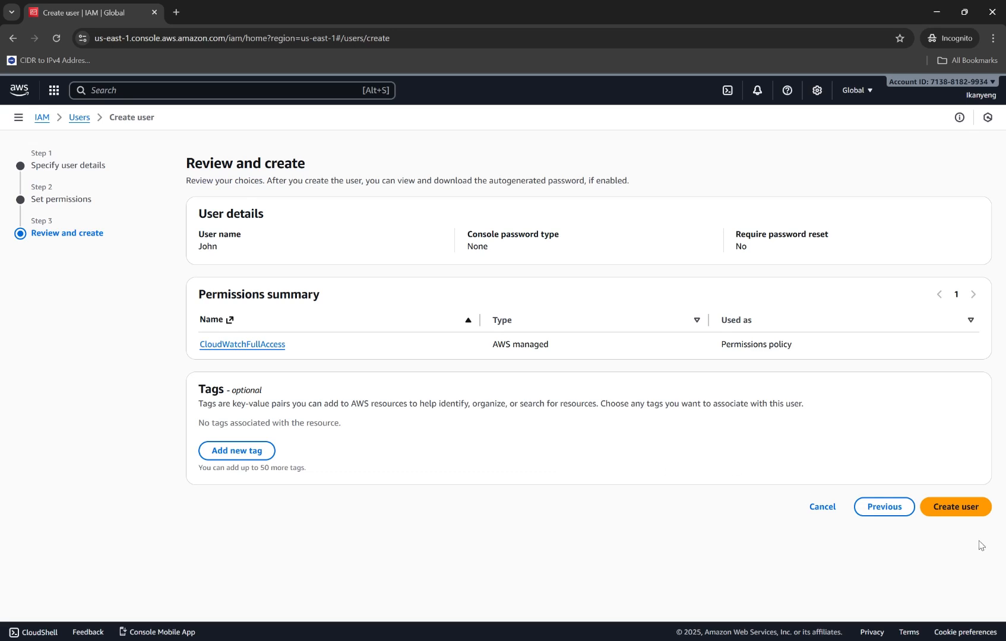
pyautogui.click(961, 509)
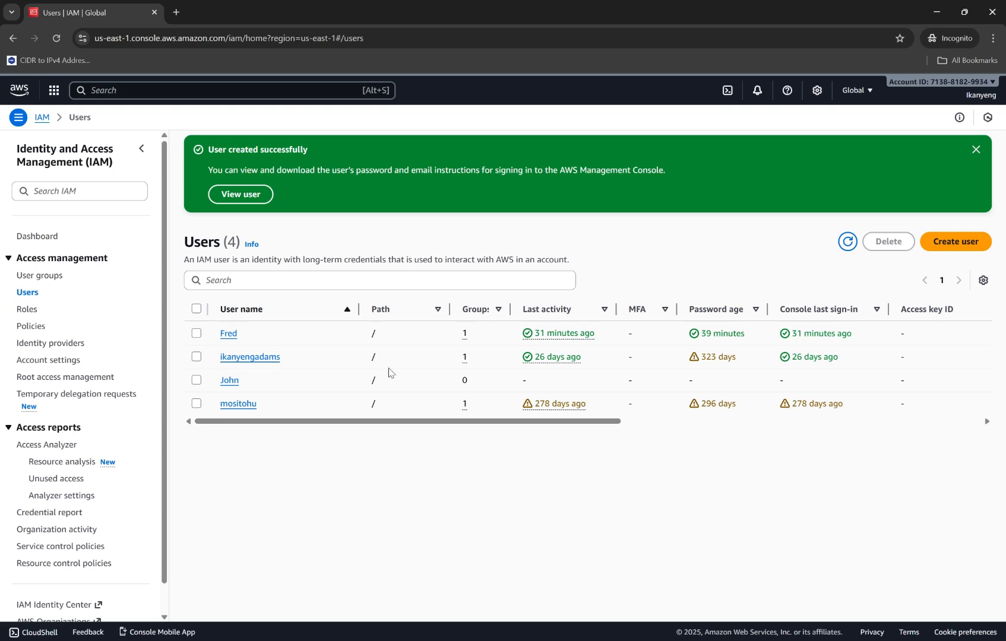
# Step: Go to the IAM policies list, dismiss the user creation notice, and start creating a new policy
pyautogui.click(27, 328)
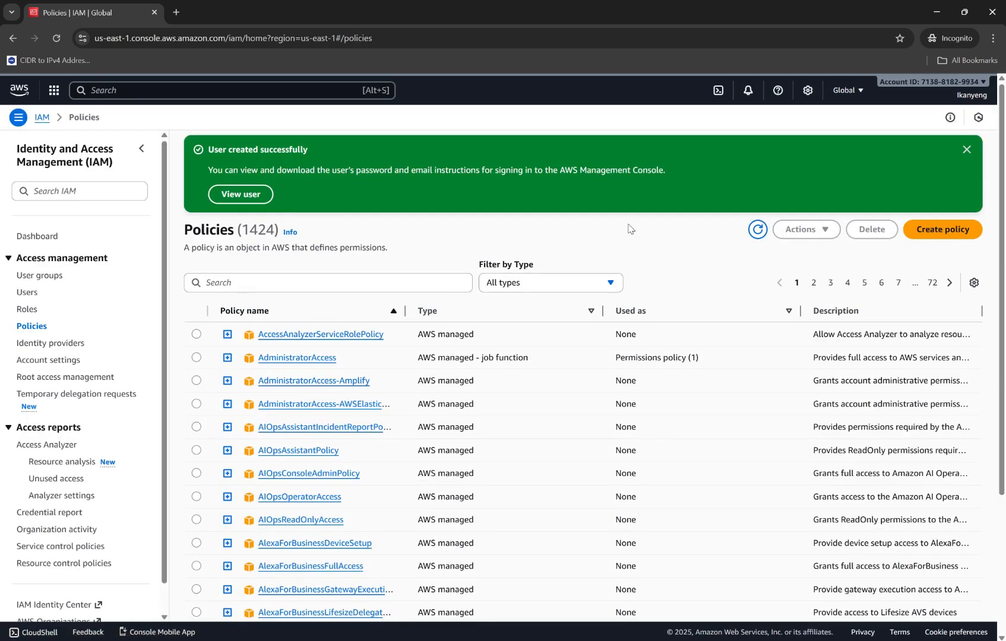
pyautogui.click(966, 151)
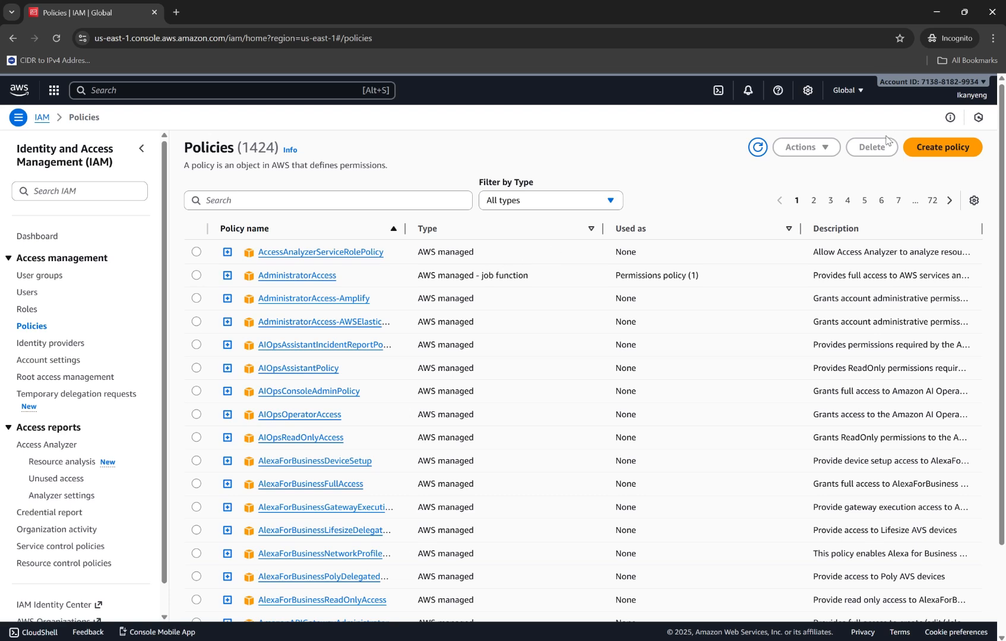
pyautogui.click(932, 152)
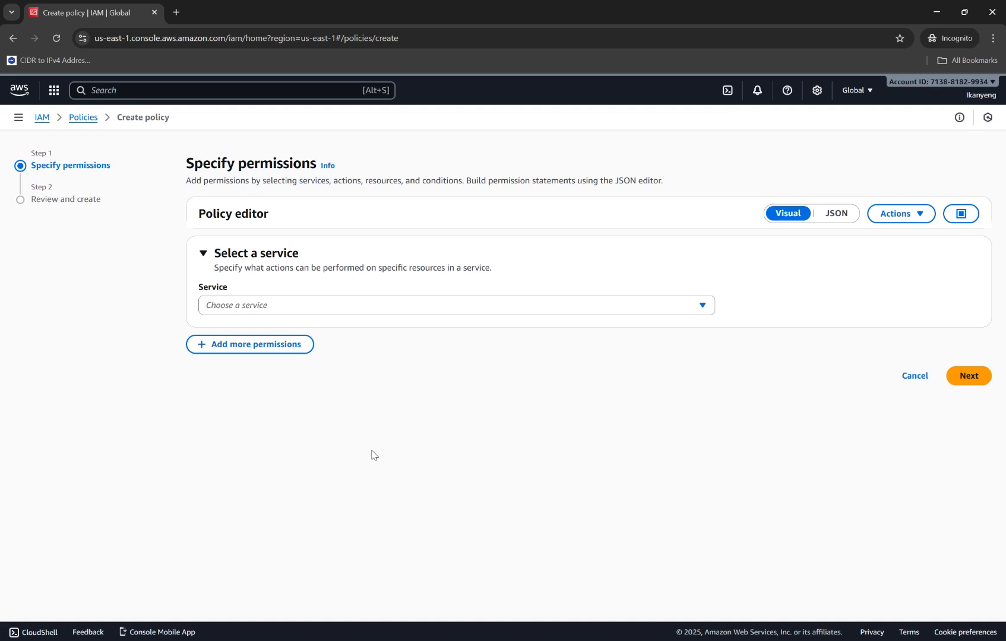
# Step: Examine the policy editor's JSON view, including its default statement and the available policy actions
pyautogui.click(833, 215)
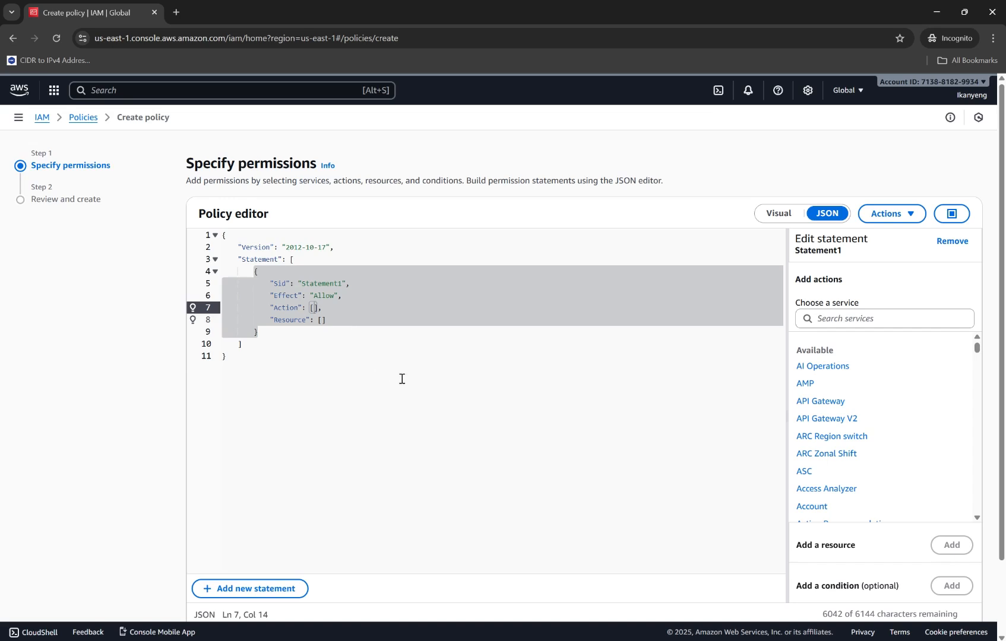
pyautogui.scroll(-2, 402, 378)
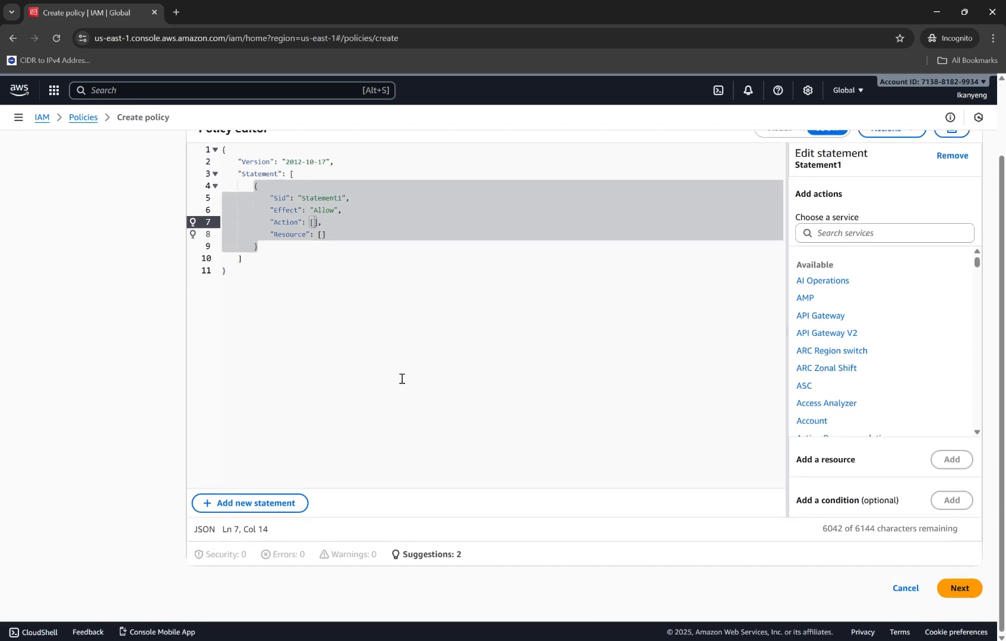
pyautogui.scroll(2, 402, 379)
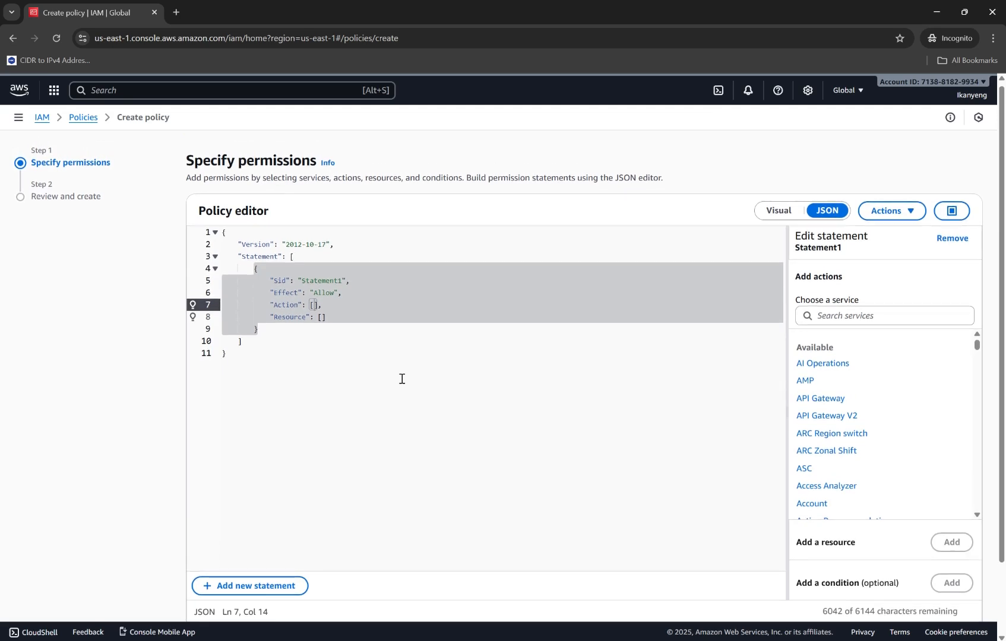
pyautogui.click(908, 214)
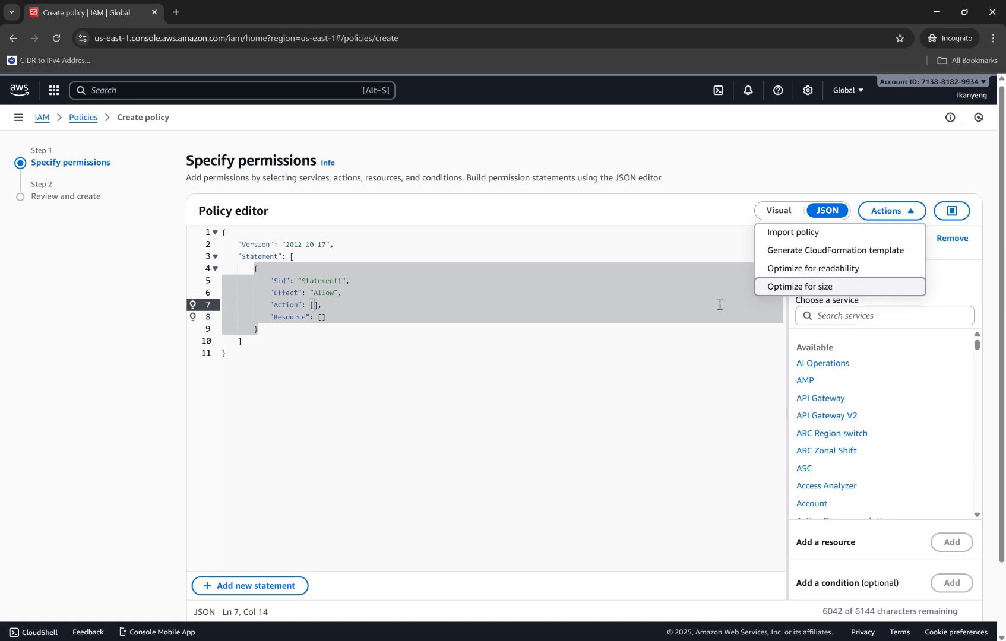
pyautogui.click(677, 386)
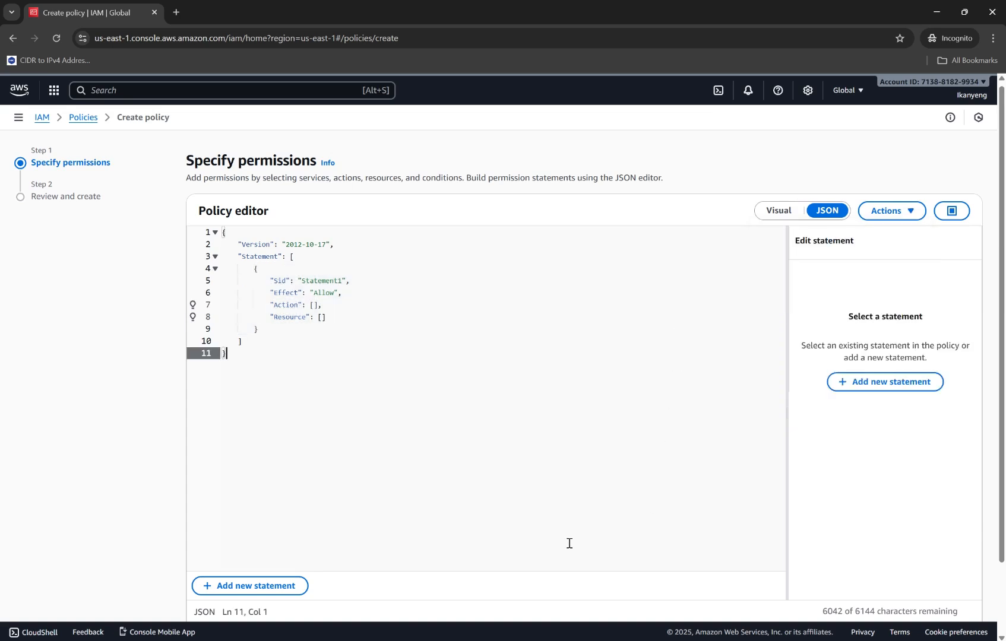
pyautogui.scroll(-2, 569, 543)
pyautogui.scroll(2, 568, 543)
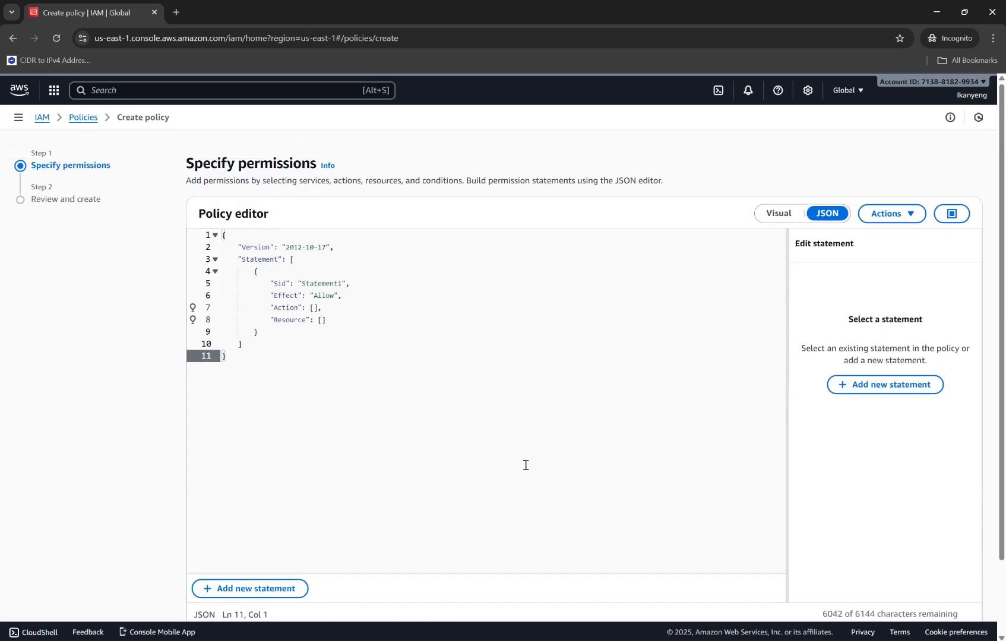
pyautogui.scroll(-2, 525, 465)
pyautogui.scroll(2, 525, 464)
# Step: Return to the visual policy editor and choose EC2 as the service for the policy
pyautogui.click(779, 212)
pyautogui.click(366, 311)
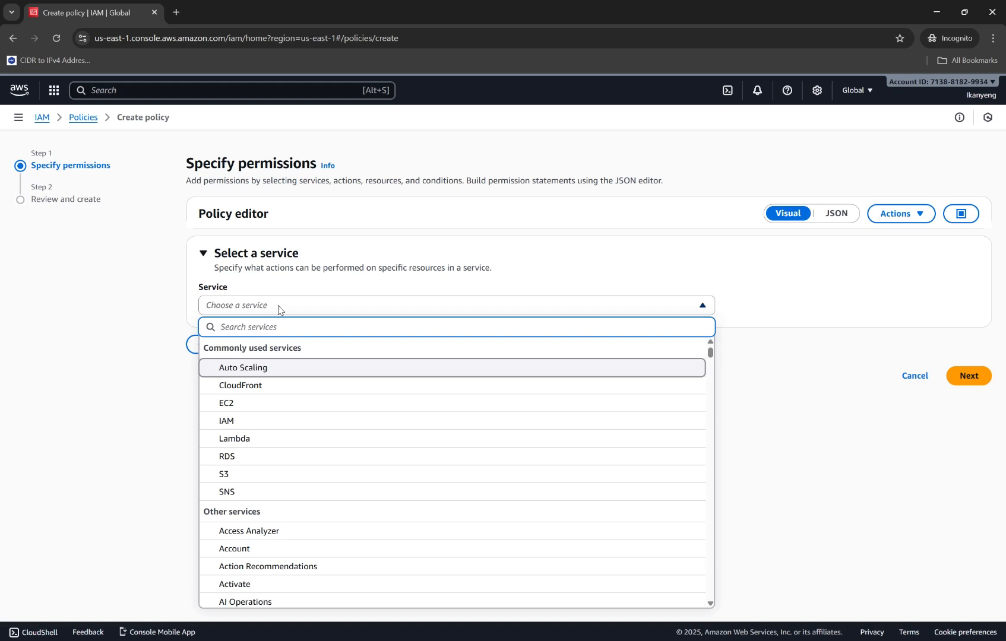
pyautogui.write('ec2')
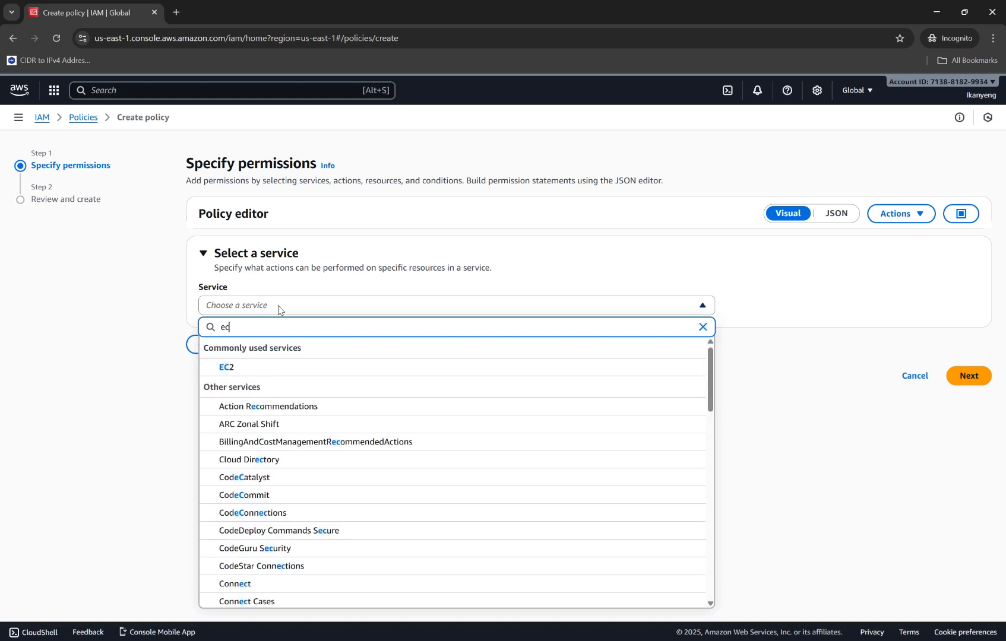
pyautogui.click(223, 368)
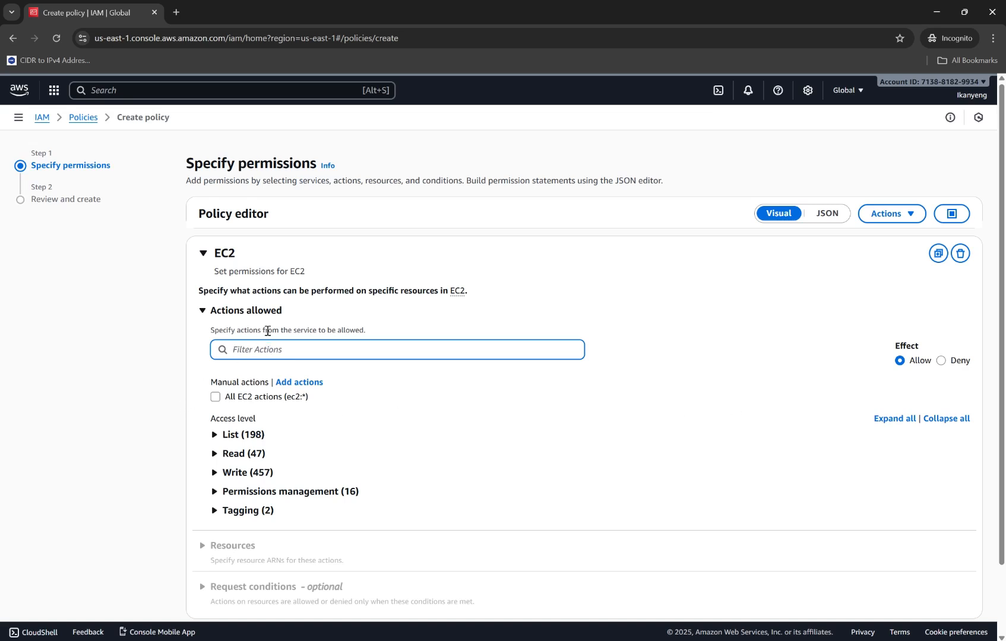
# Step: Allow all EC2 actions (ec2:*) in the policy
pyautogui.scroll(-1, 325, 391)
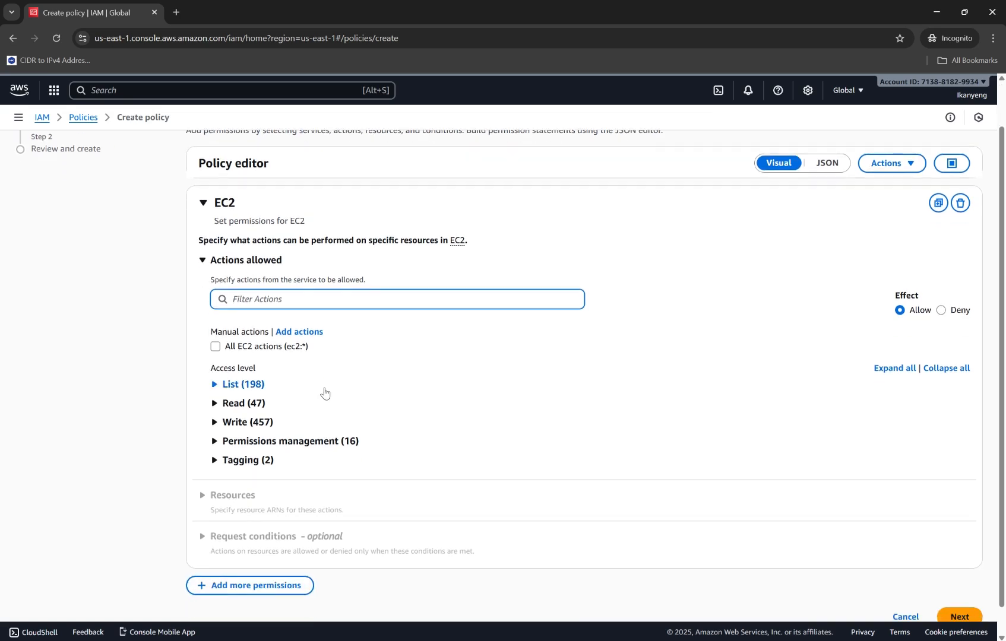
pyautogui.click(219, 348)
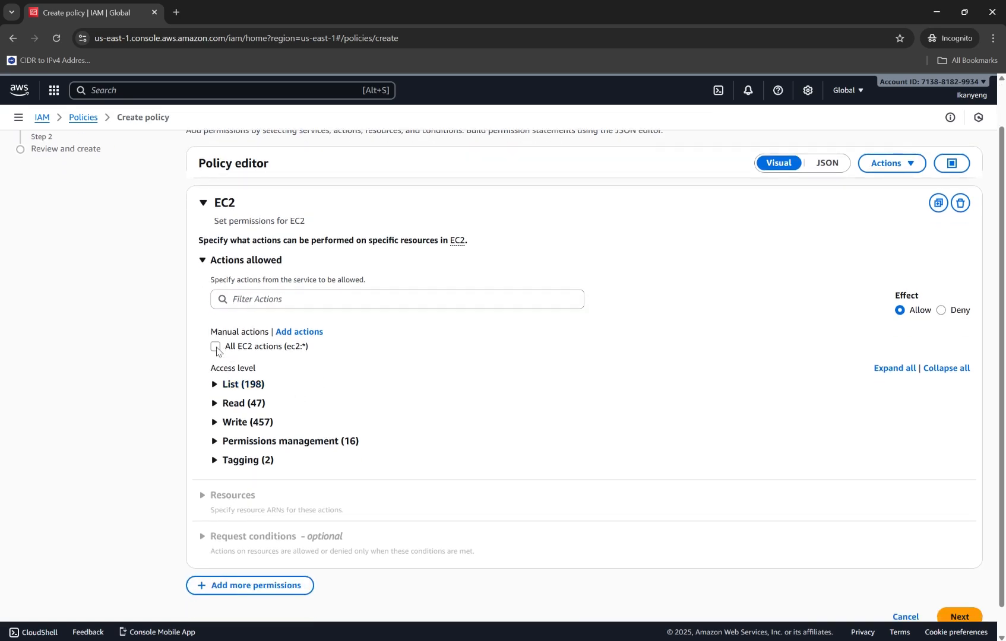
pyautogui.click(217, 348)
pyautogui.click(217, 348)
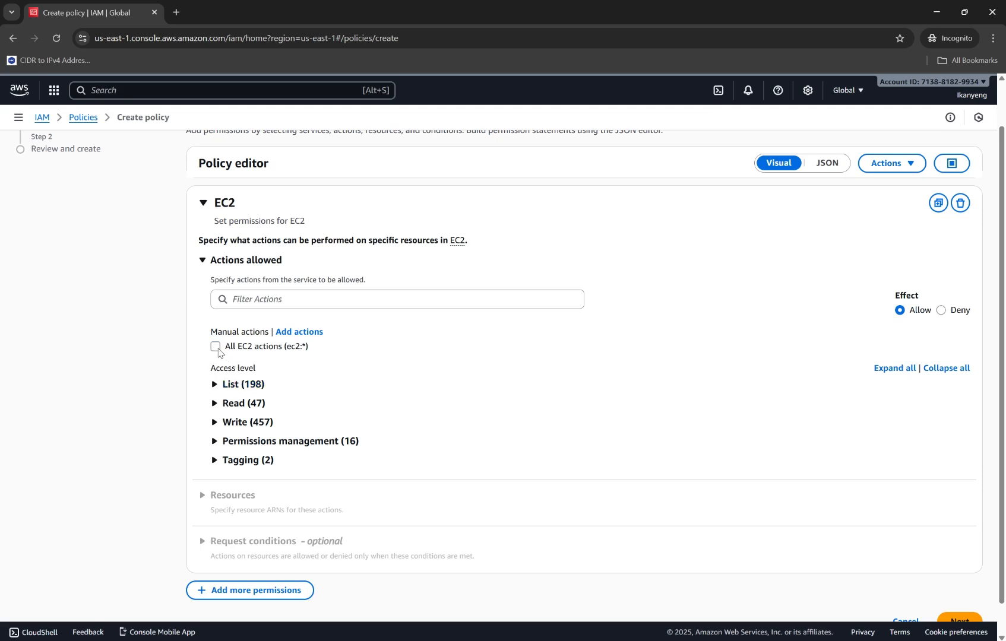
pyautogui.click(218, 349)
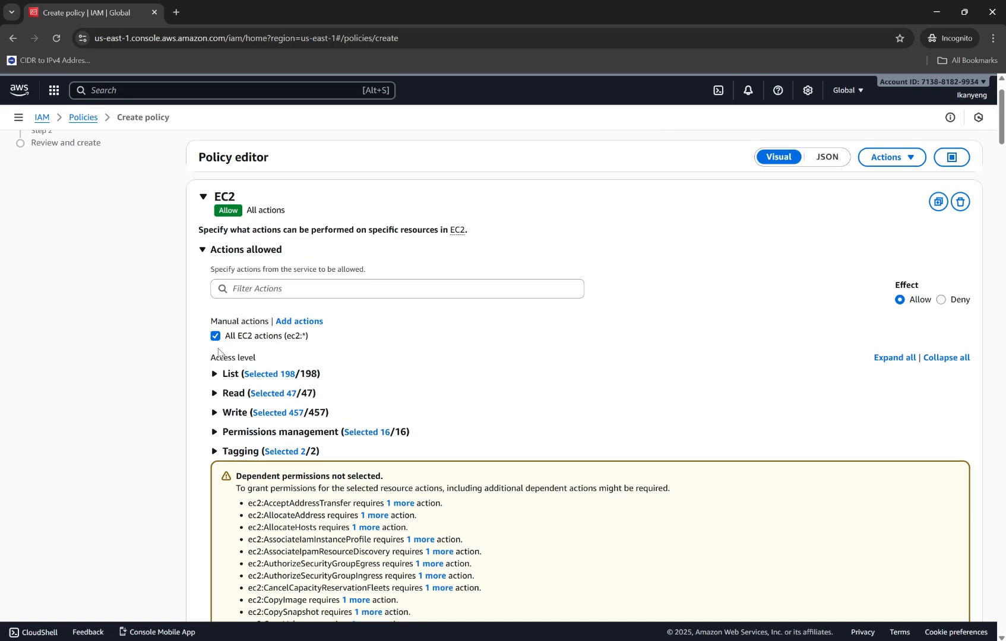
# Step: Examine the dependent permissions and the resource ARN options for the allowed EC2 actions
pyautogui.scroll(-2, 218, 351)
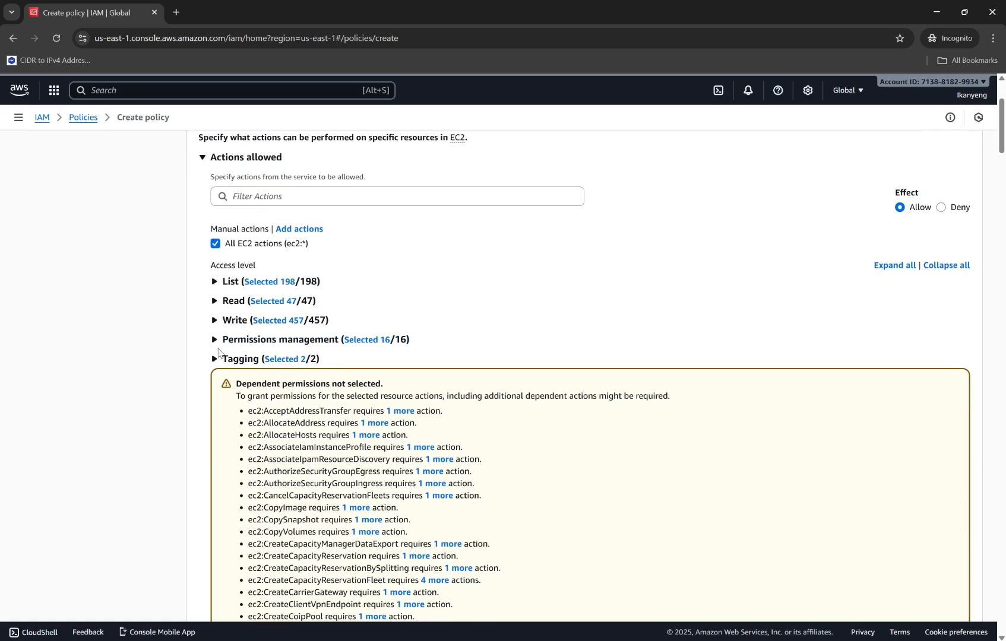
pyautogui.scroll(1, 218, 351)
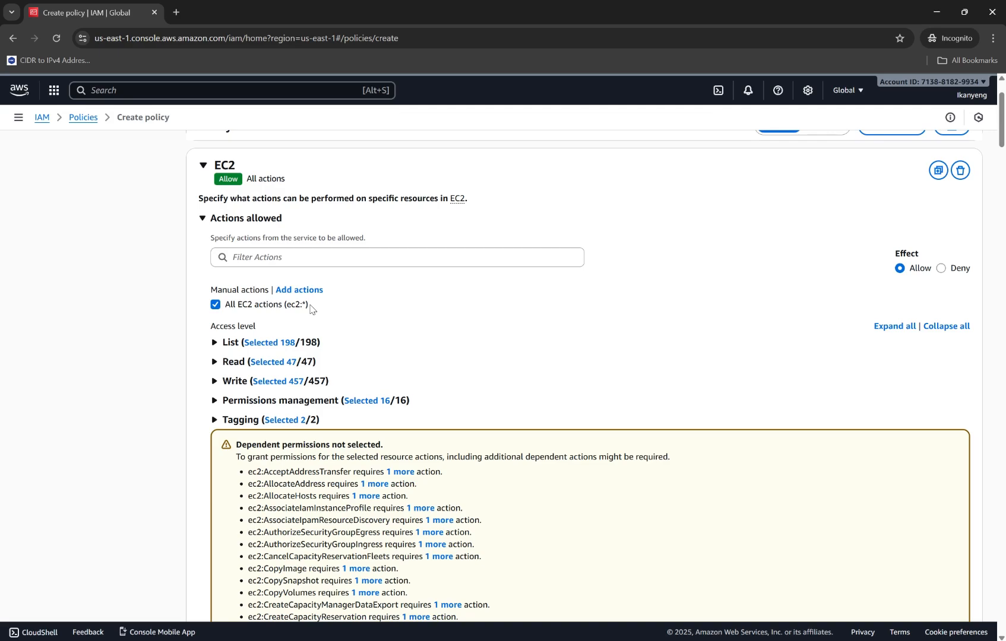
pyautogui.scroll(-8, 311, 307)
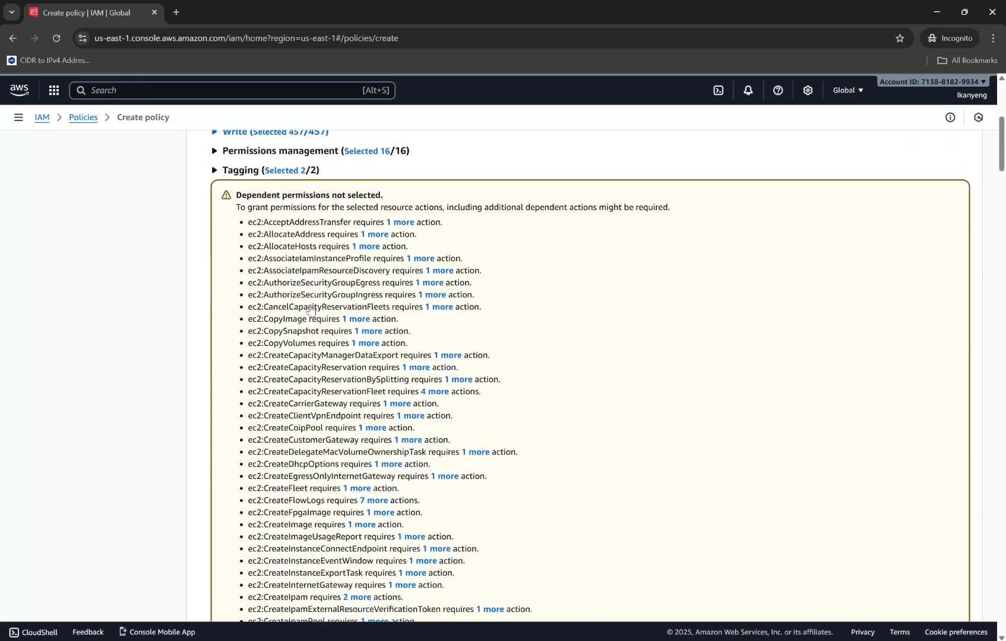
pyautogui.scroll(-12, 310, 305)
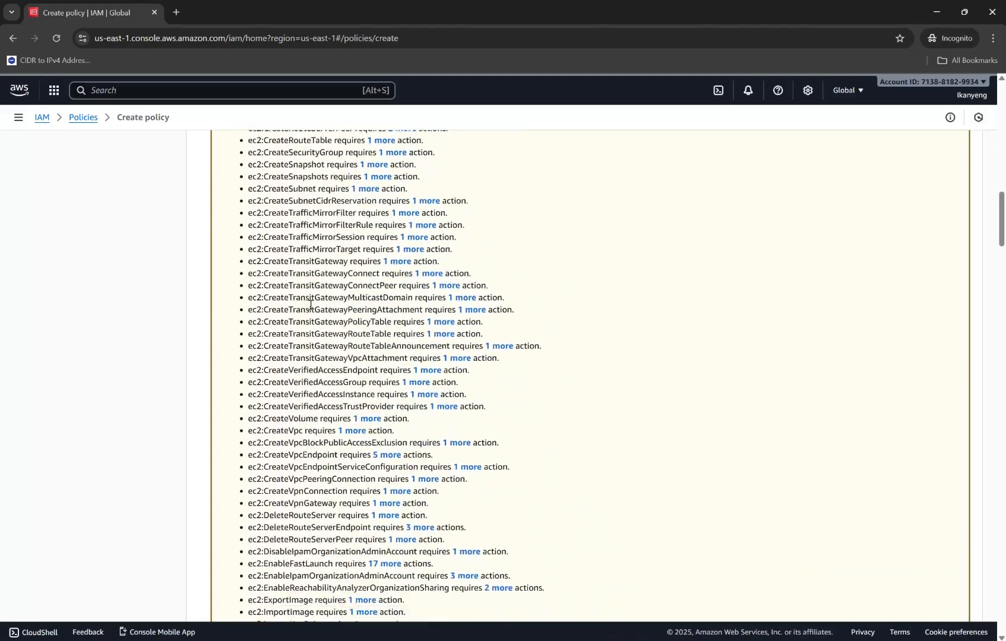
pyautogui.scroll(-20, 310, 304)
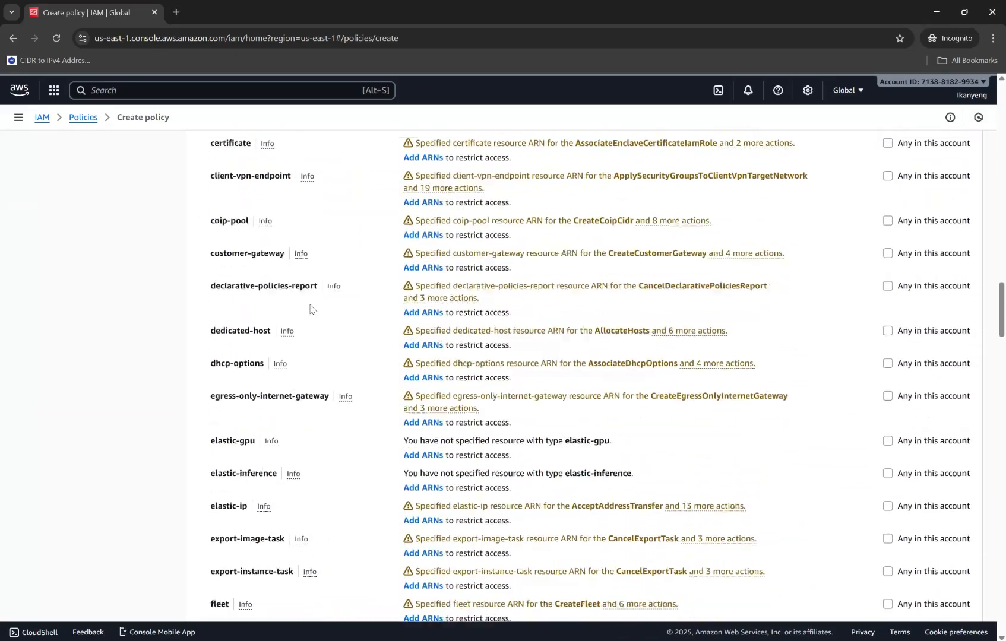
pyautogui.scroll(-20, 310, 308)
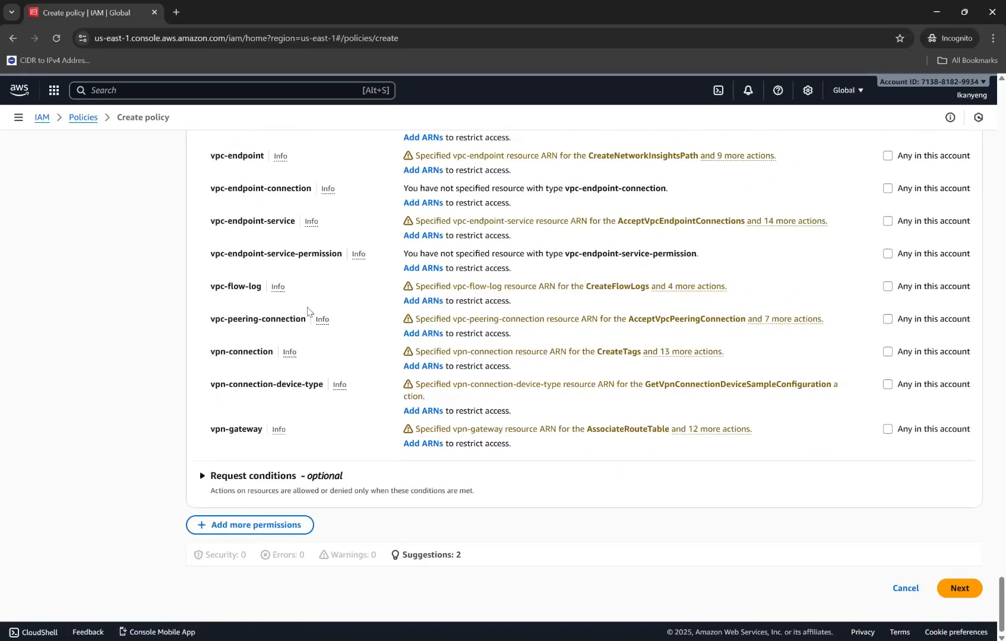
# Step: Remove the EC2 permissions block from the policy
pyautogui.scroll(20, 569, 194)
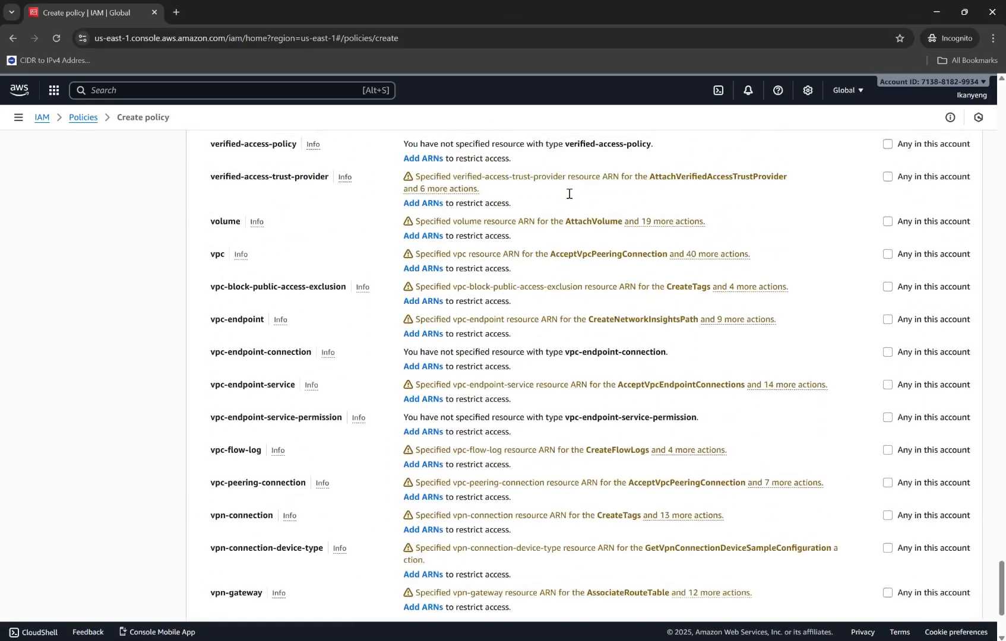
pyautogui.scroll(20, 569, 194)
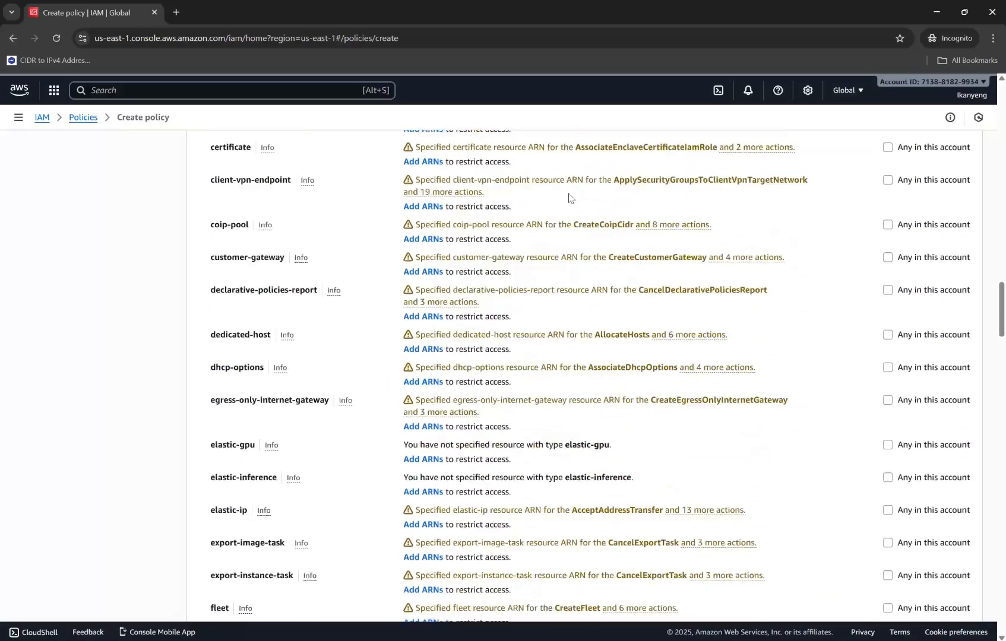
pyautogui.scroll(4, 569, 197)
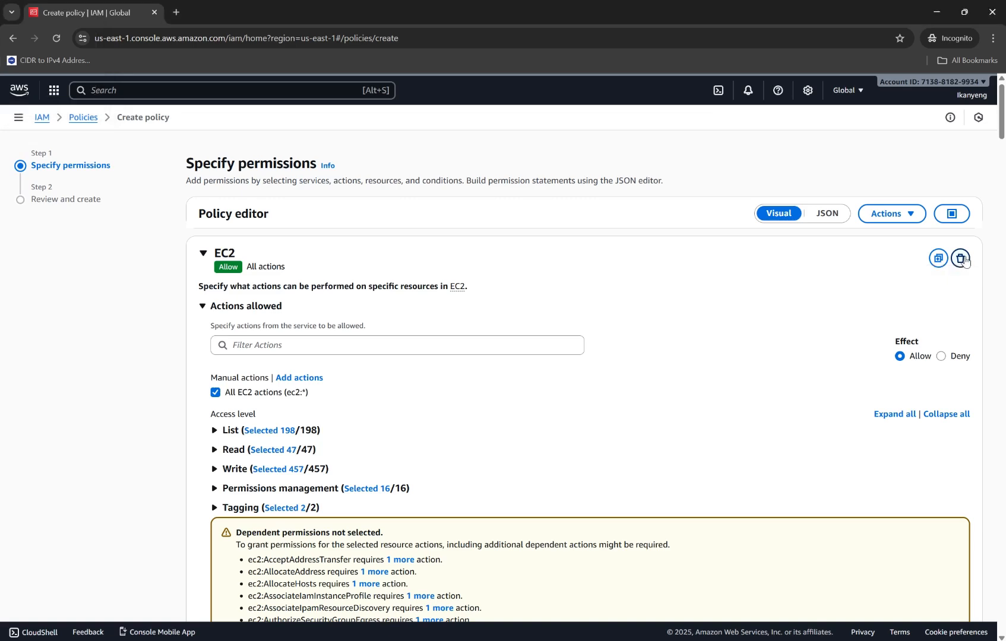
pyautogui.click(961, 258)
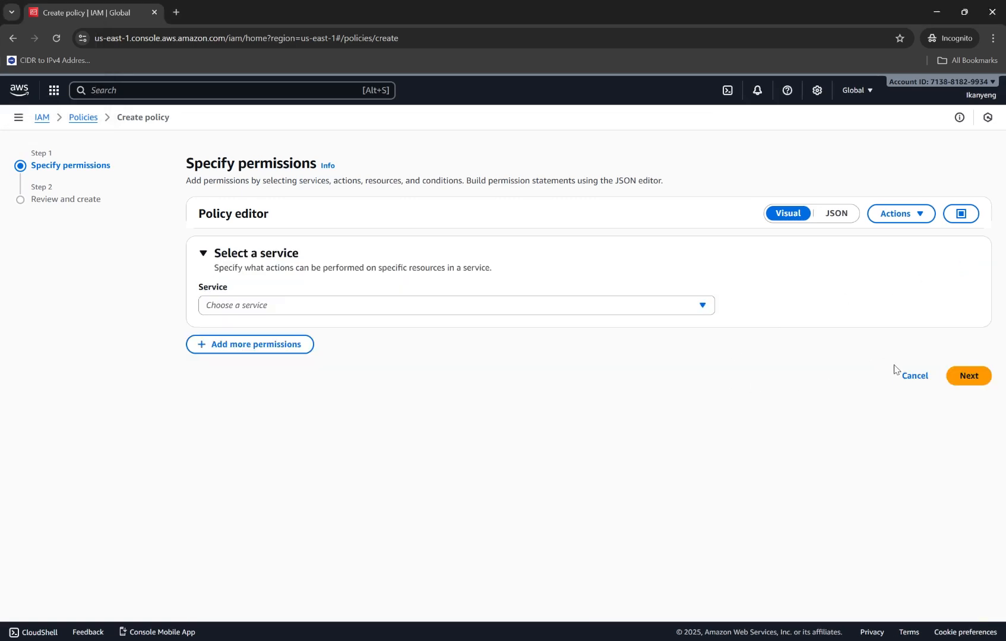
# Step: Cancel the policy creation and return to the IAM dashboard to review its security recommendations and resources
pyautogui.click(906, 375)
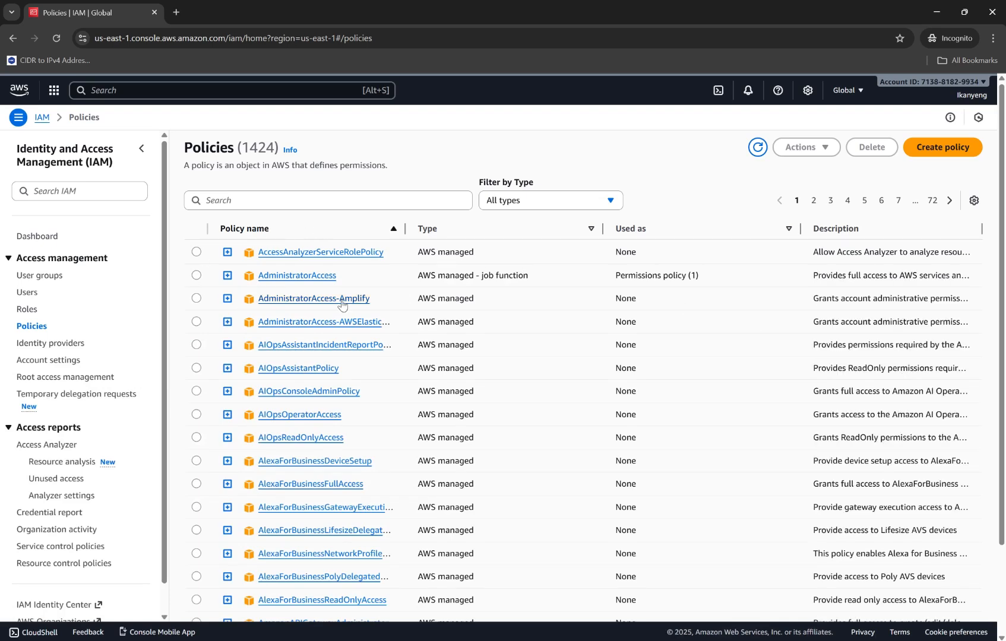
pyautogui.click(79, 197)
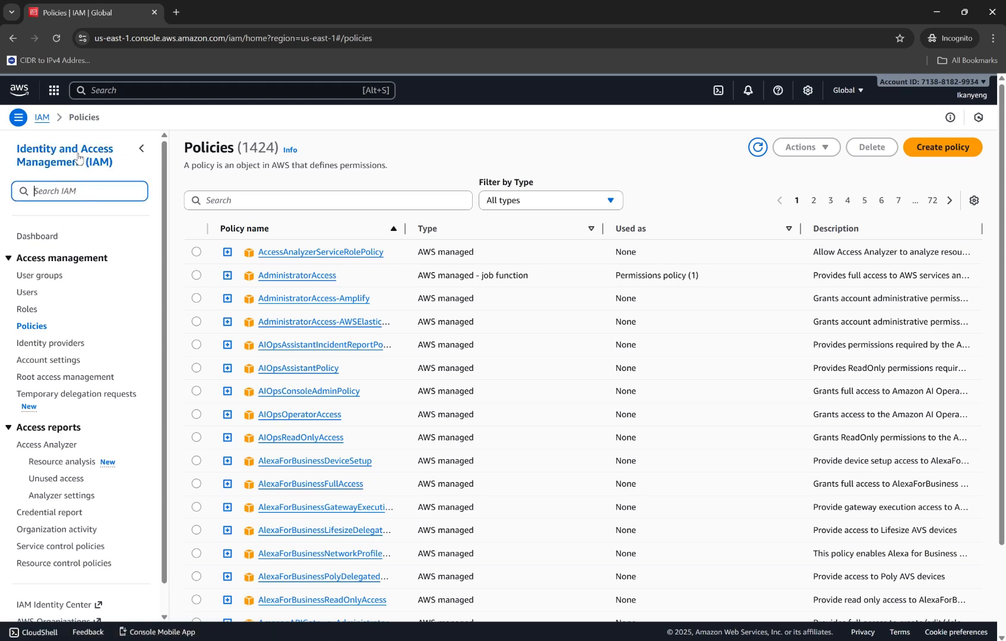
pyautogui.click(39, 118)
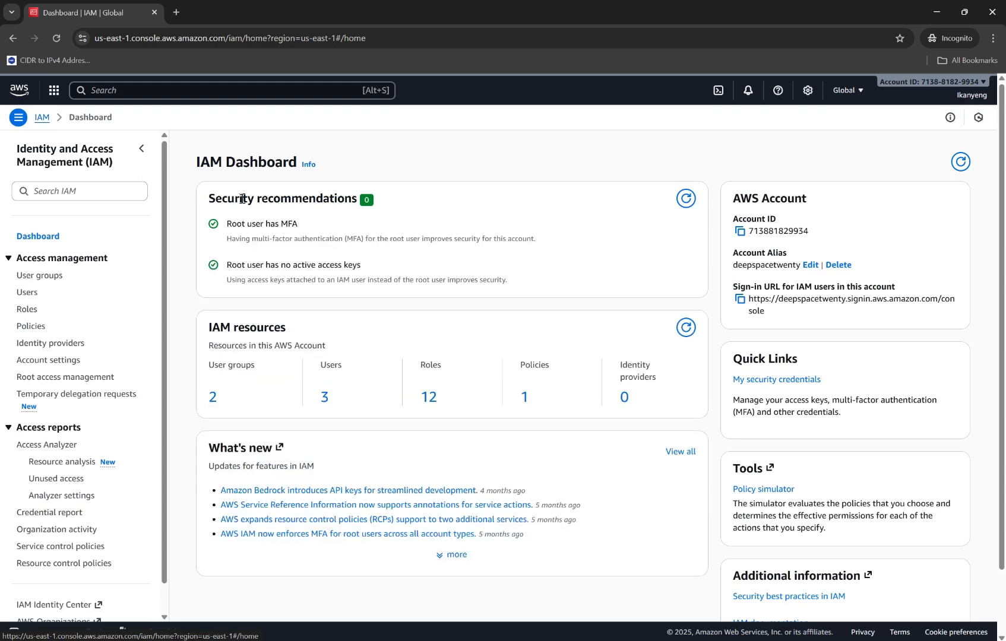
pyautogui.scroll(-2, 241, 202)
pyautogui.scroll(2, 242, 202)
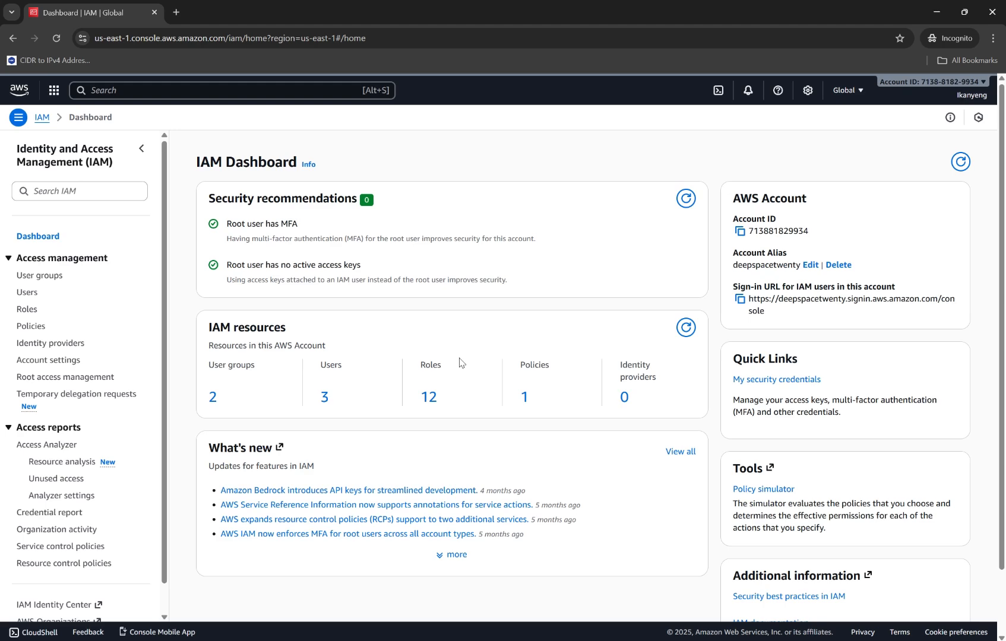
pyautogui.scroll(-1, 460, 361)
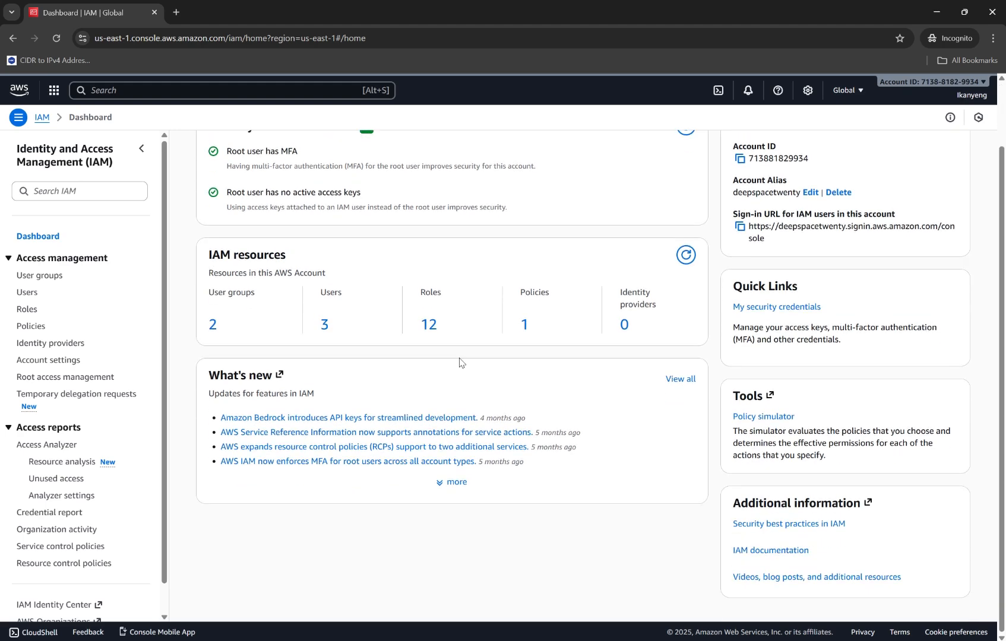
pyautogui.scroll(1, 439, 383)
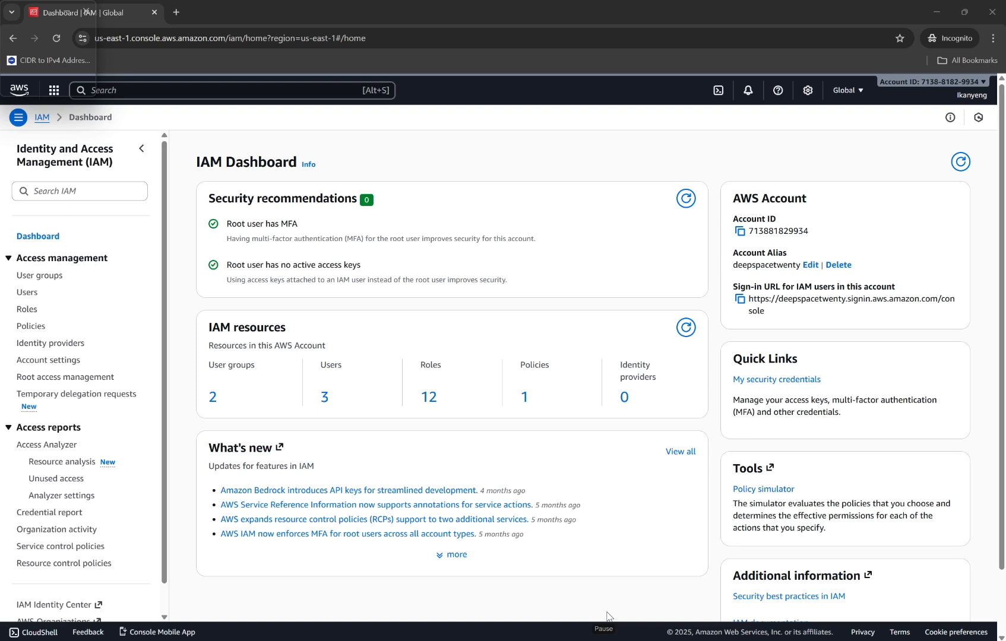
# Step: Sign out of the root account and open the console sign-in page
pyautogui.click(966, 95)
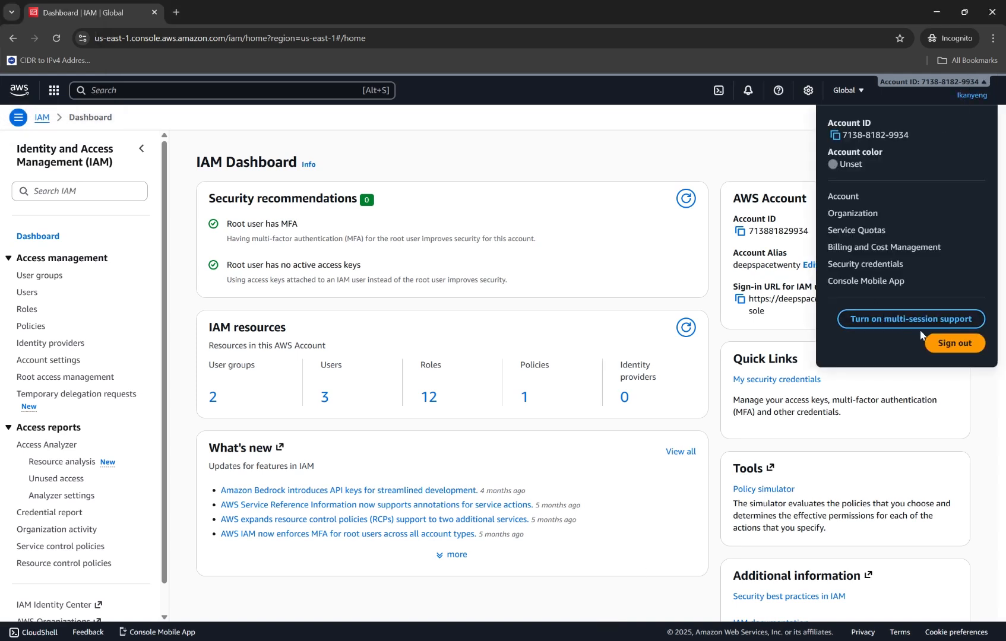
pyautogui.click(945, 348)
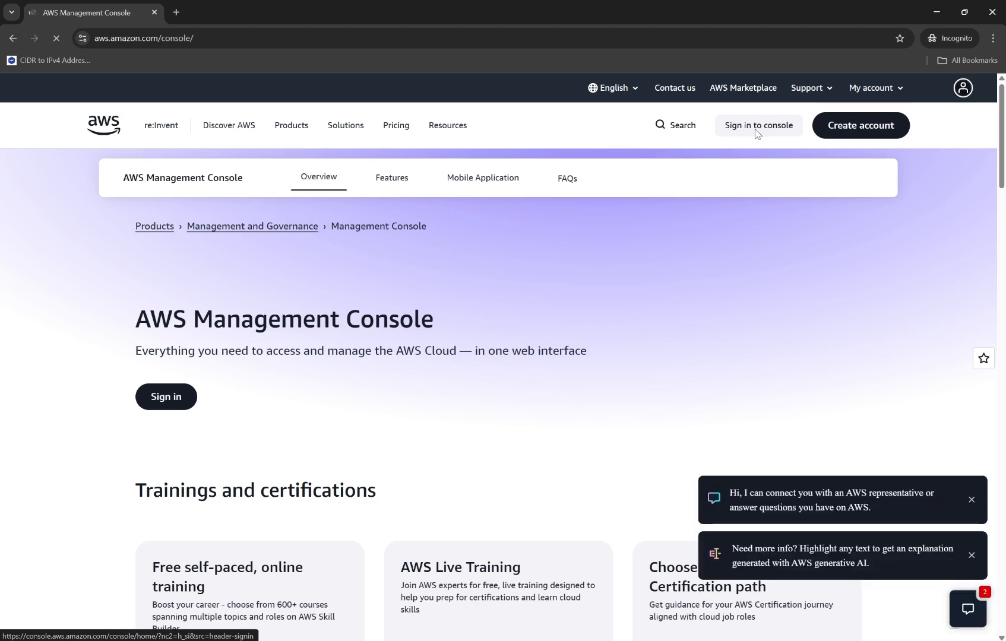
pyautogui.click(756, 127)
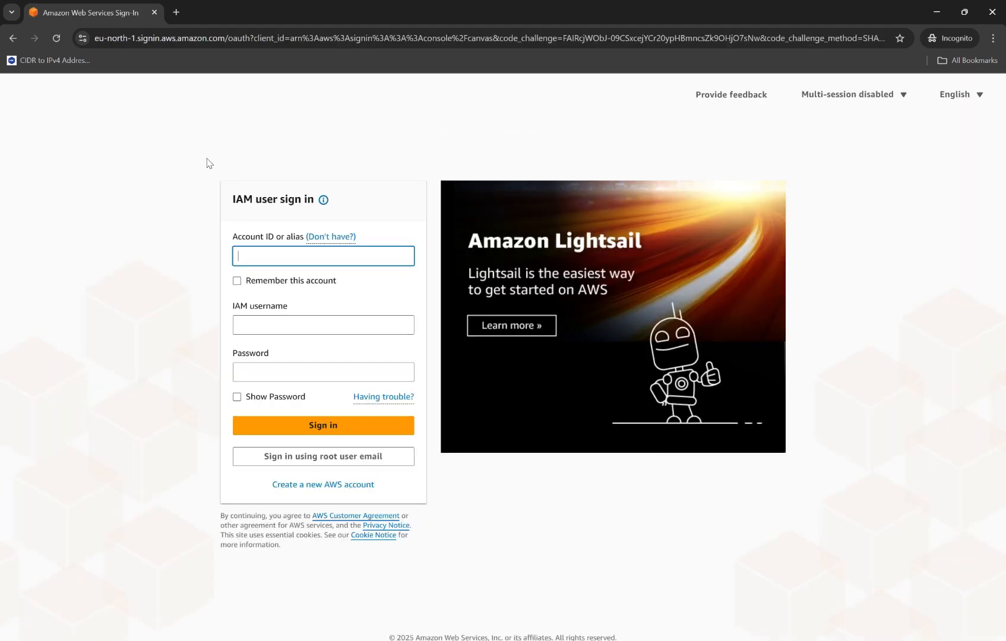
# Step: Sign in as the IAM user with the account alias, the IAM username and the account password
pyautogui.click(293, 261)
pyautogui.click(329, 308)
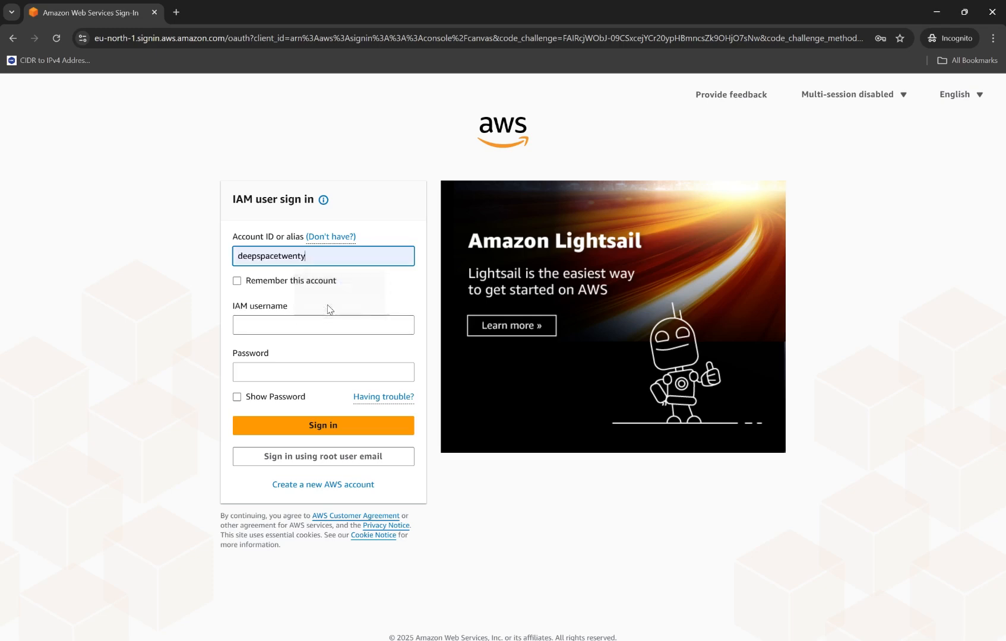
pyautogui.click(297, 323)
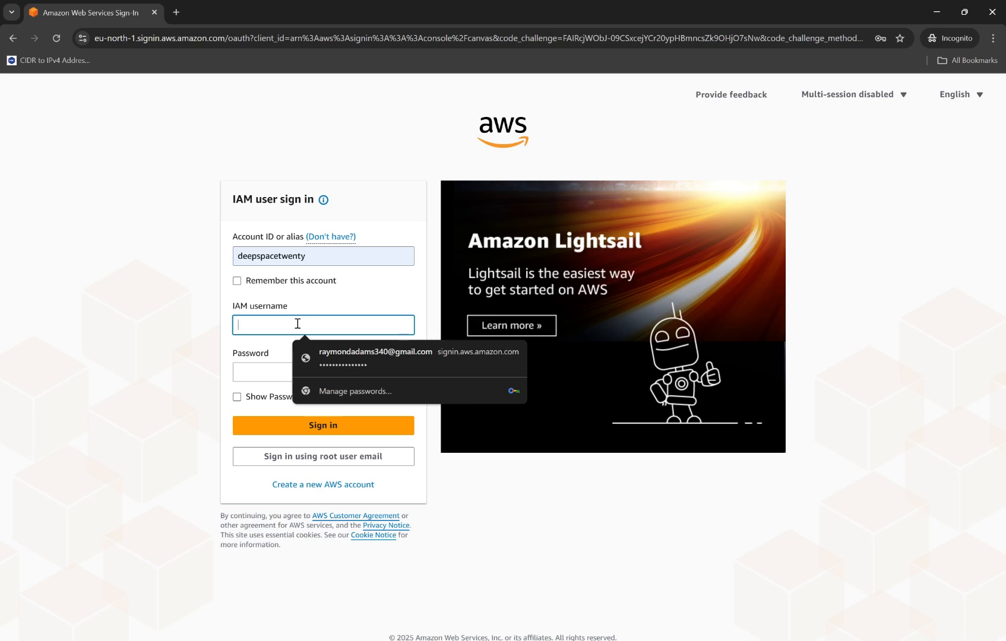
pyautogui.write('Fred')
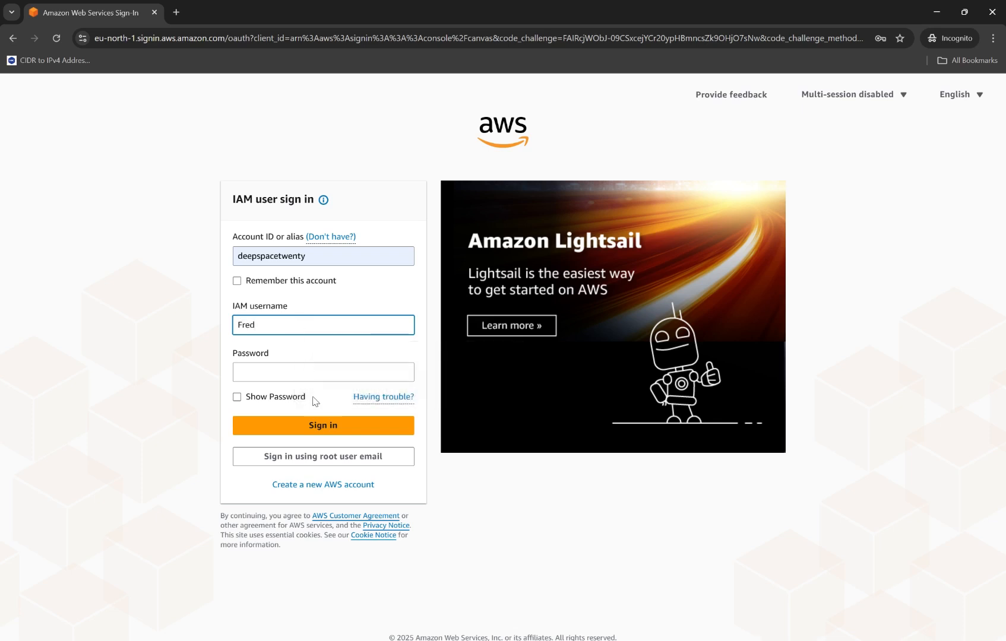
pyautogui.click(305, 375)
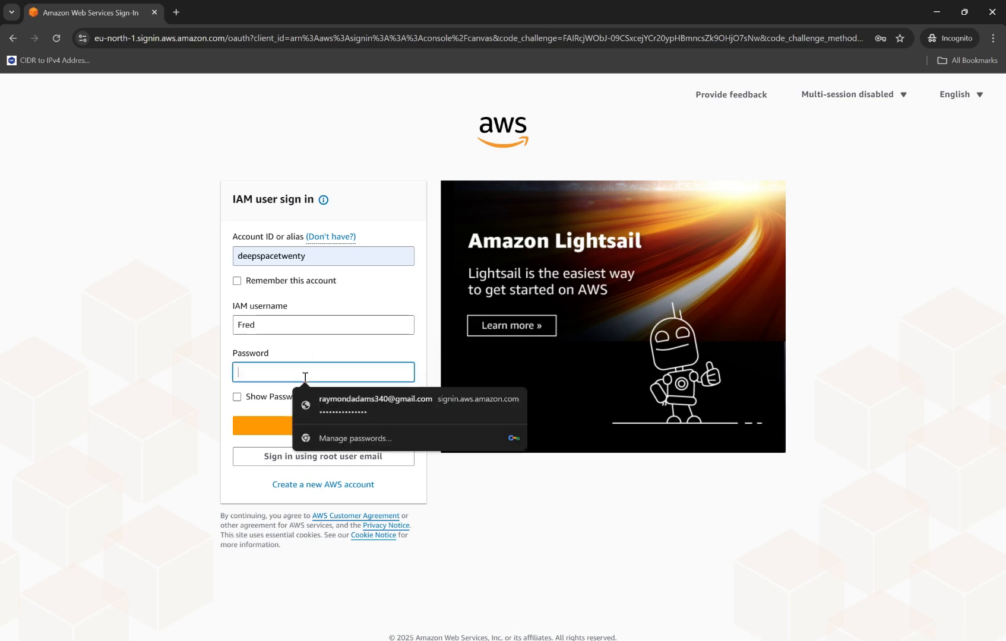
pyautogui.write('*************')
pyautogui.press('Return')
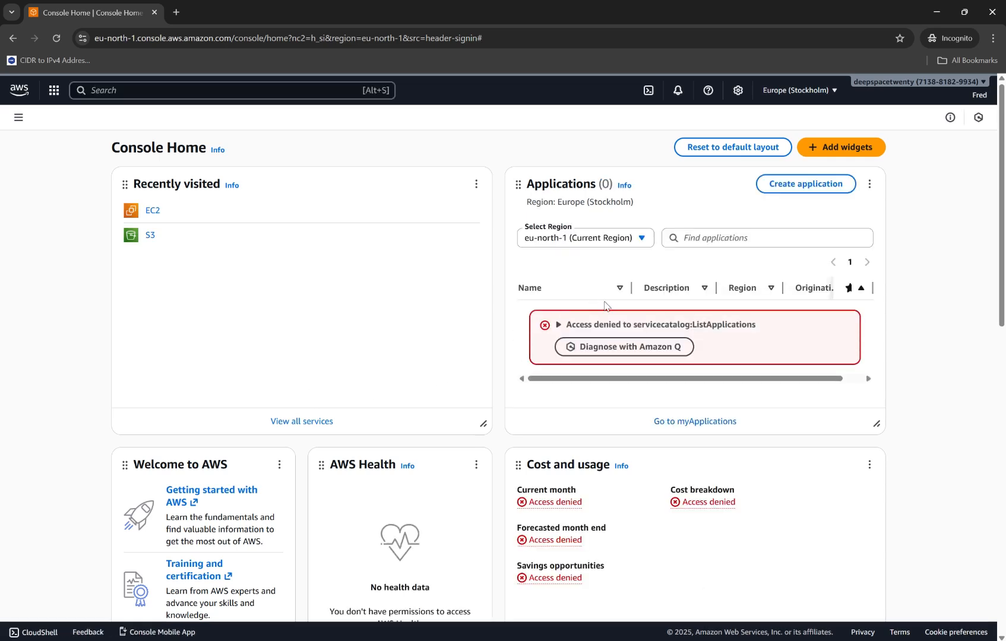
# Step: Search the console for IAM and open the IAM dashboard to examine what the IAM user can access
pyautogui.click(106, 89)
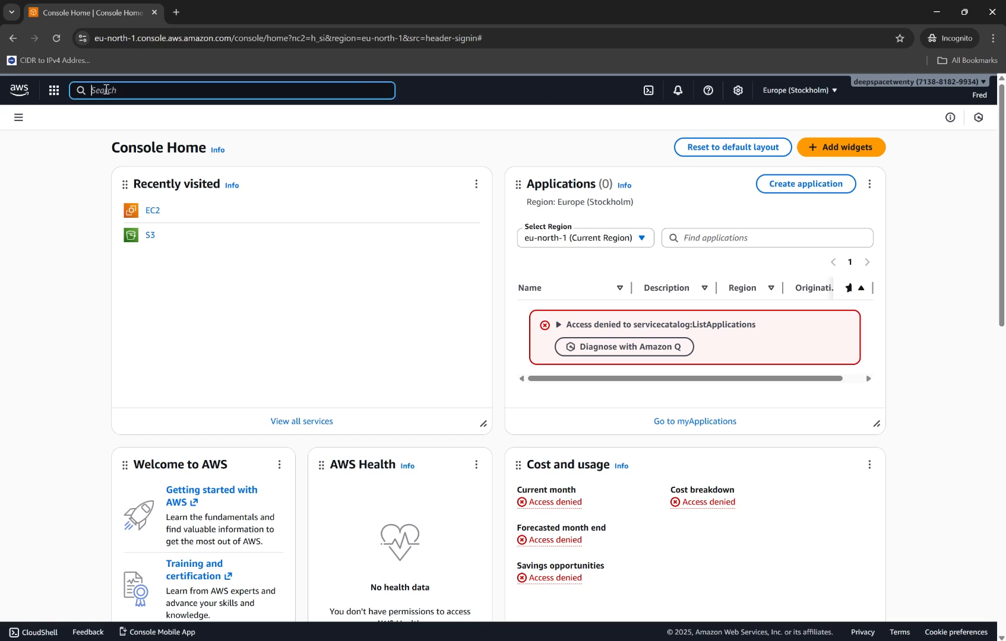
pyautogui.write('IAM')
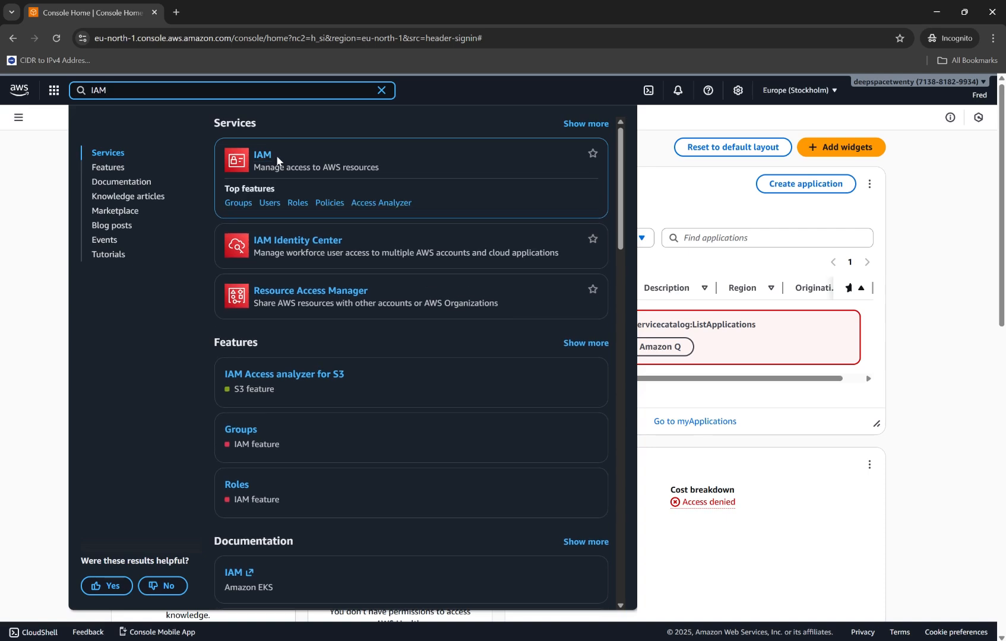
pyautogui.click(264, 155)
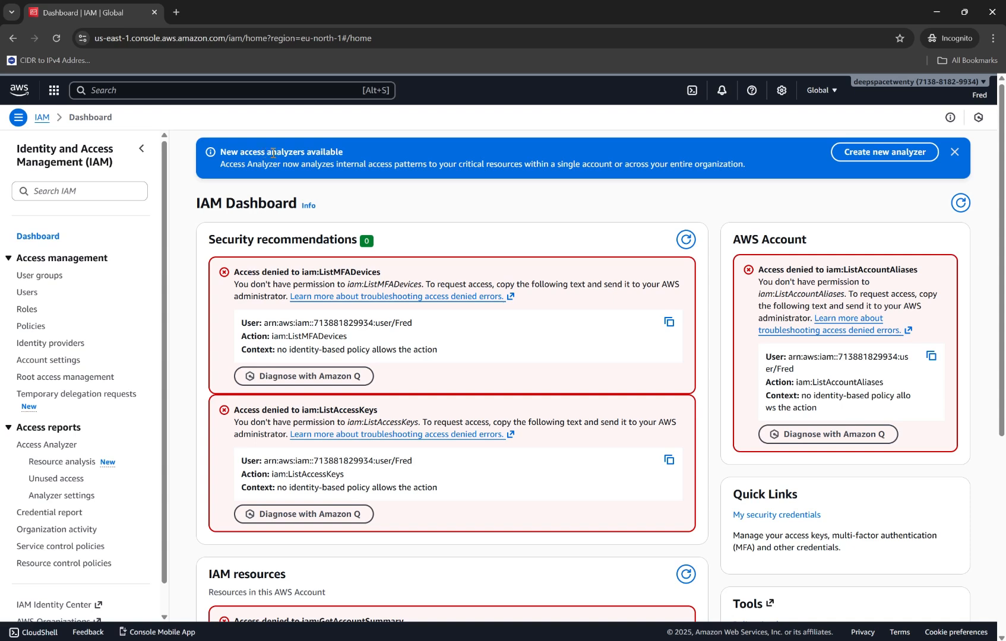
# Step: Sign out of the IAM user's session and return to the console sign-in page
pyautogui.click(912, 89)
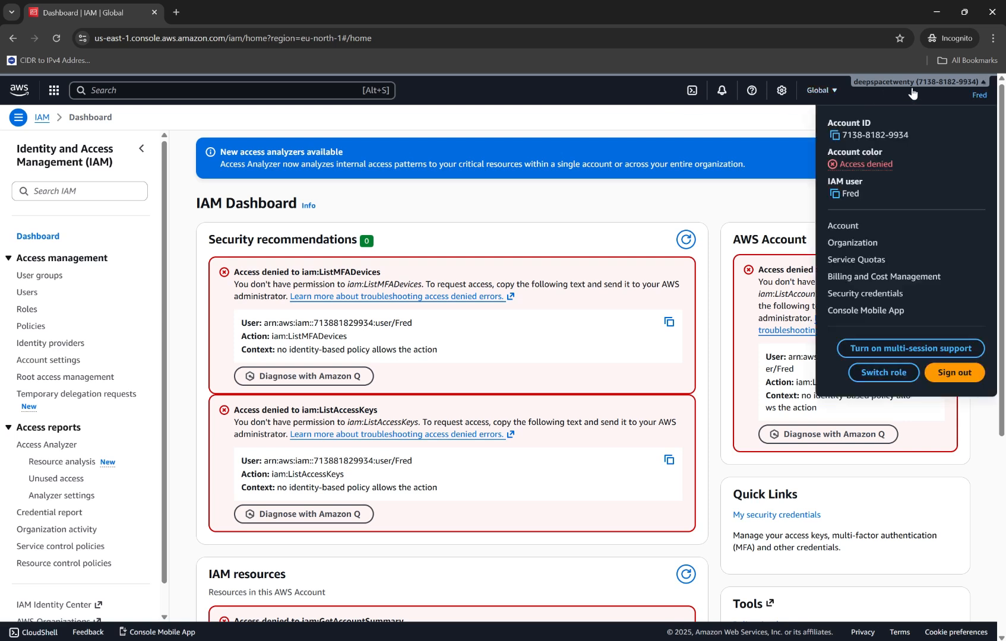
pyautogui.click(953, 373)
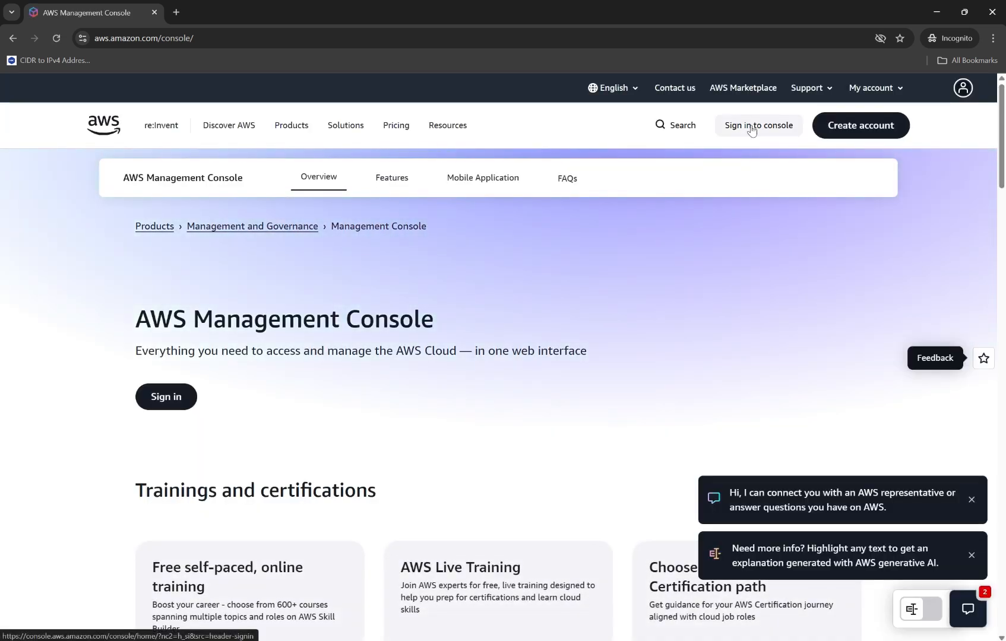
pyautogui.click(751, 130)
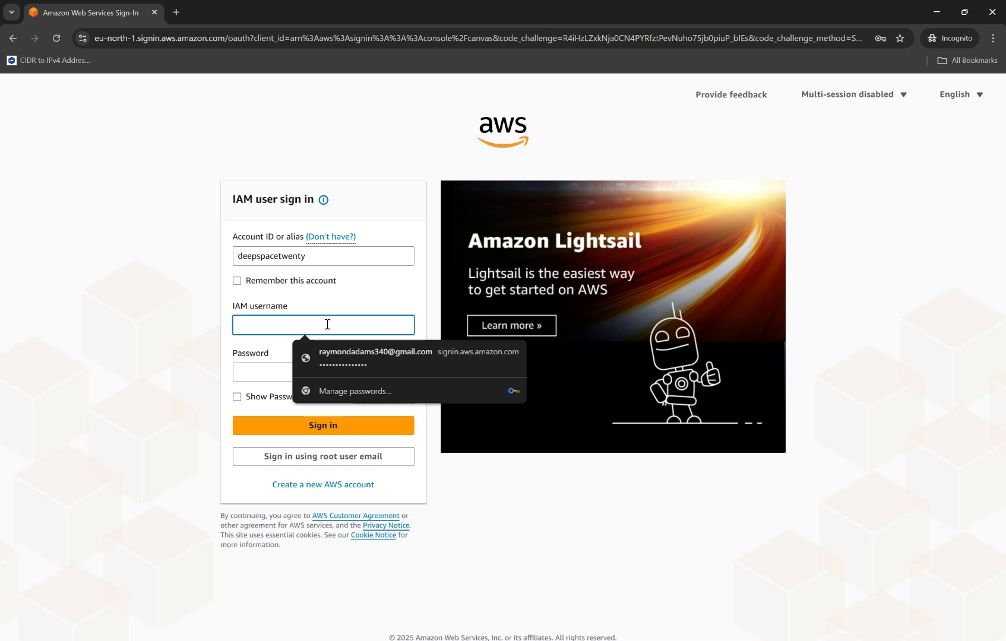
# Step: Switch to root user sign-in and submit the root account's email address
pyautogui.click(296, 458)
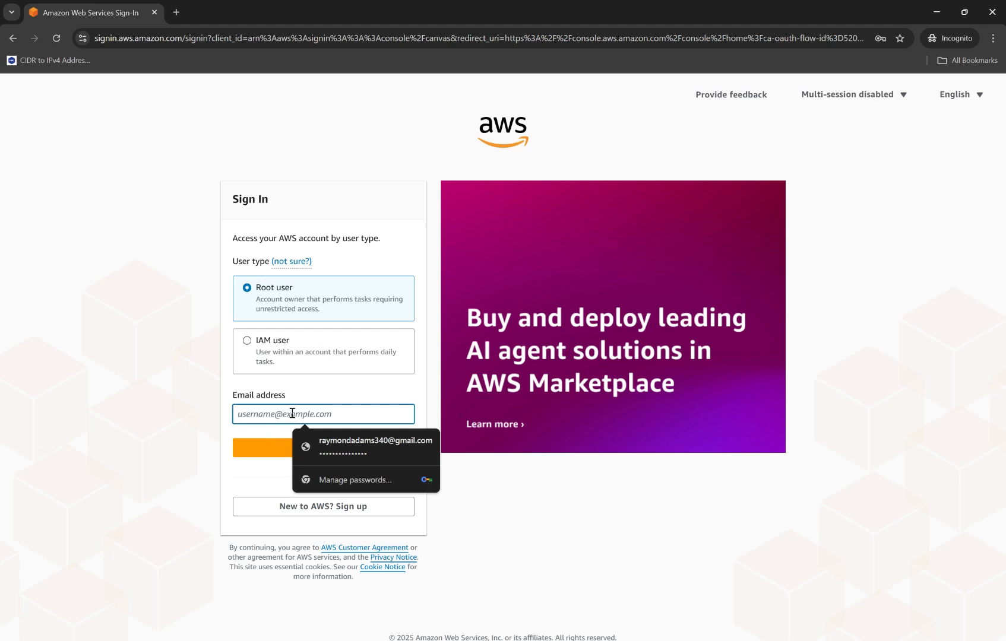
pyautogui.write('Ik')
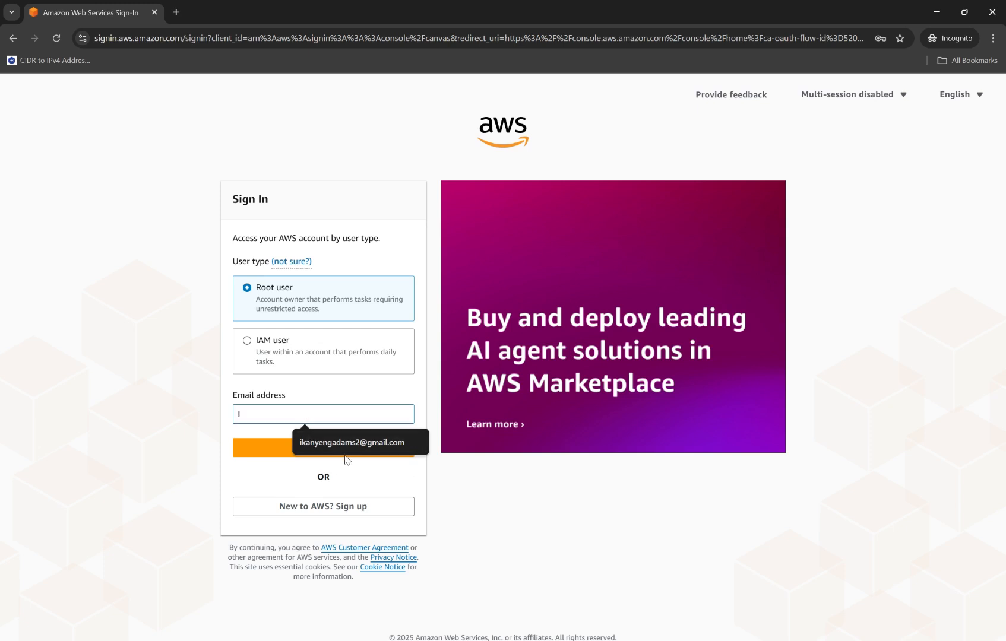
pyautogui.click(365, 445)
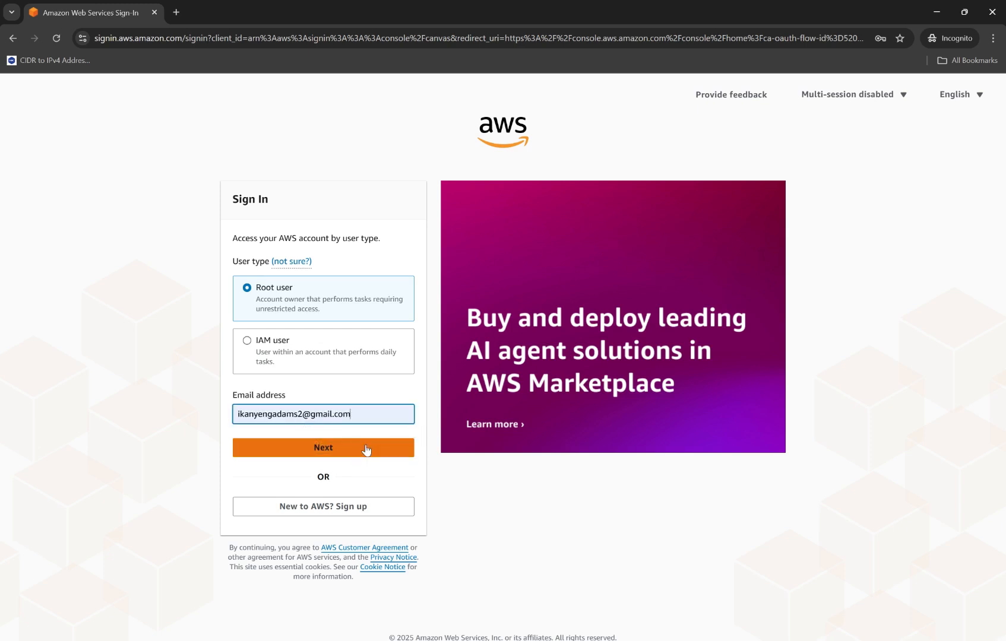
pyautogui.click(365, 448)
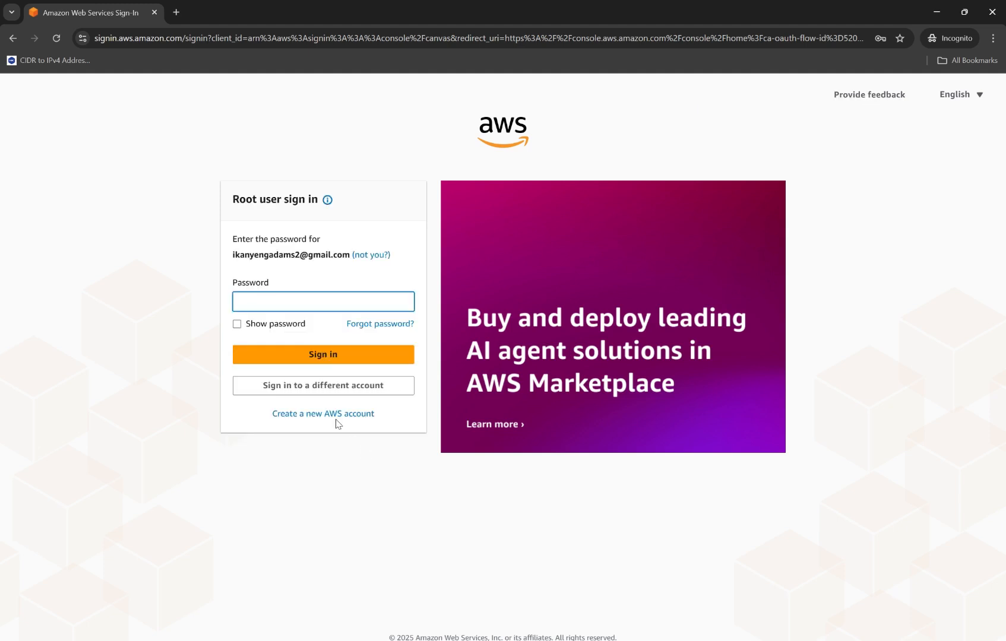
# Step: Try to sign in as root with the account password and the MFA code
pyautogui.click(301, 302)
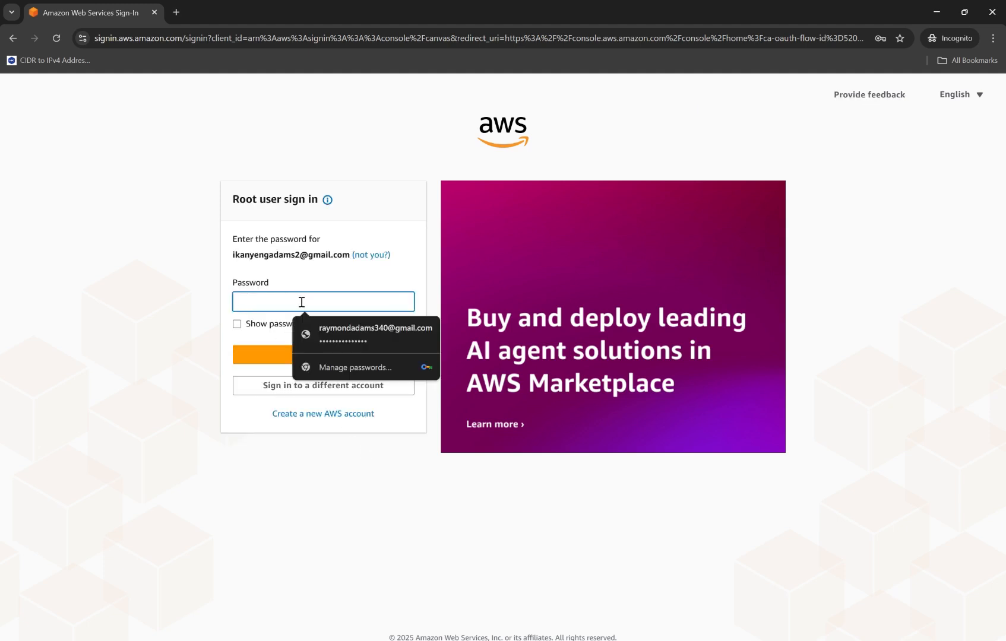
pyautogui.write('••••••••••••')
pyautogui.press('Return')
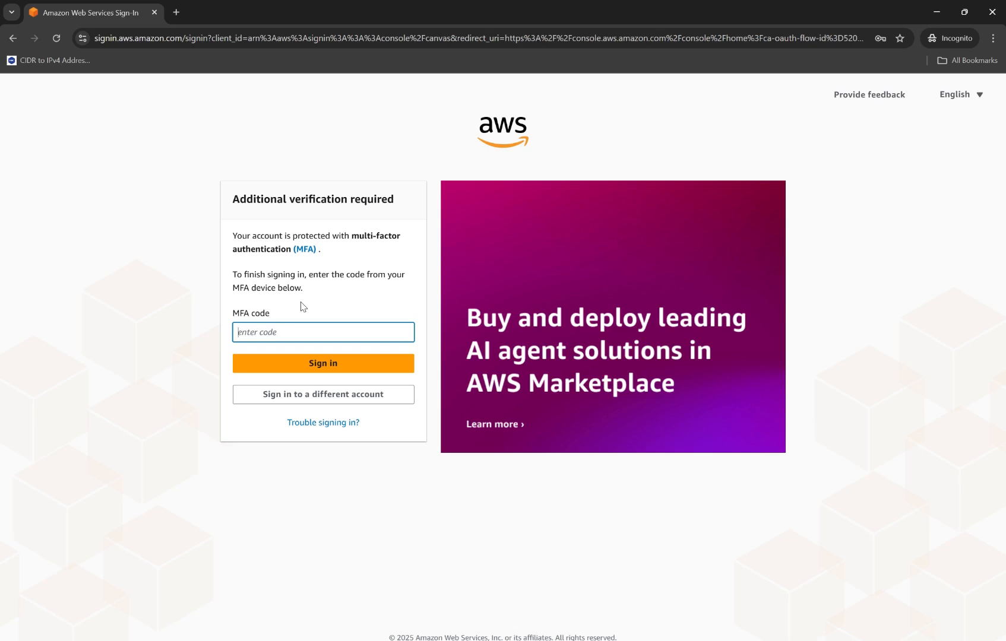
pyautogui.press('Return')
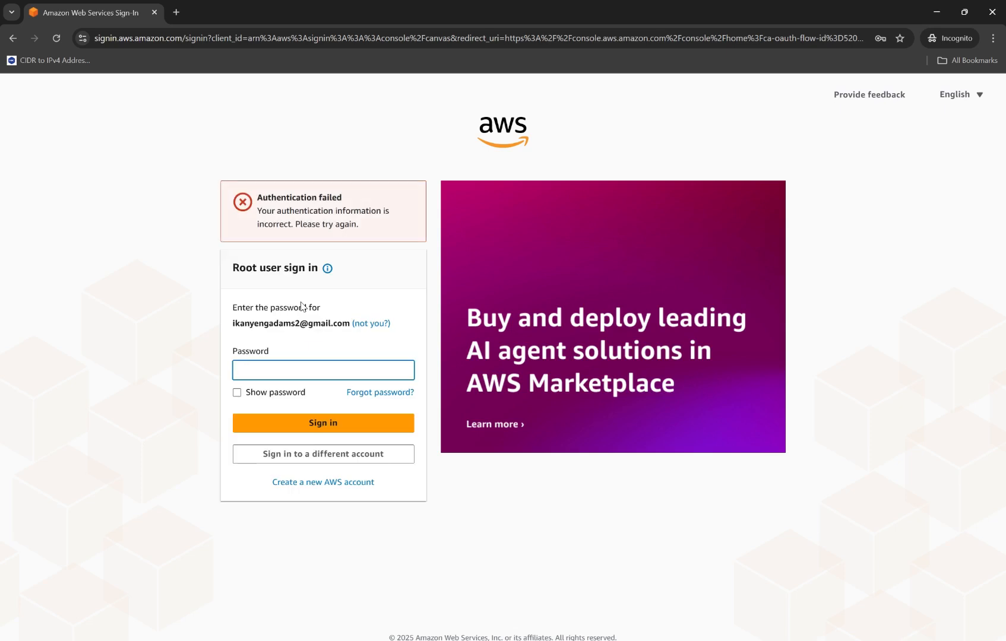
# Step: Re-enter the root account password and submit the MFA code to sign in
pyautogui.write('••')
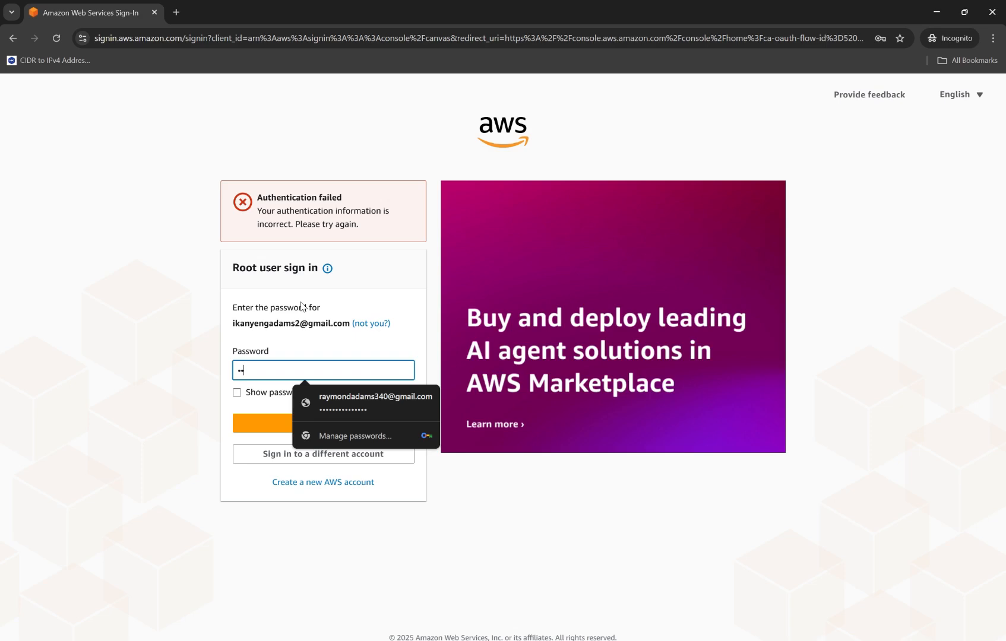
pyautogui.write('•••••••••••')
pyautogui.press('Return')
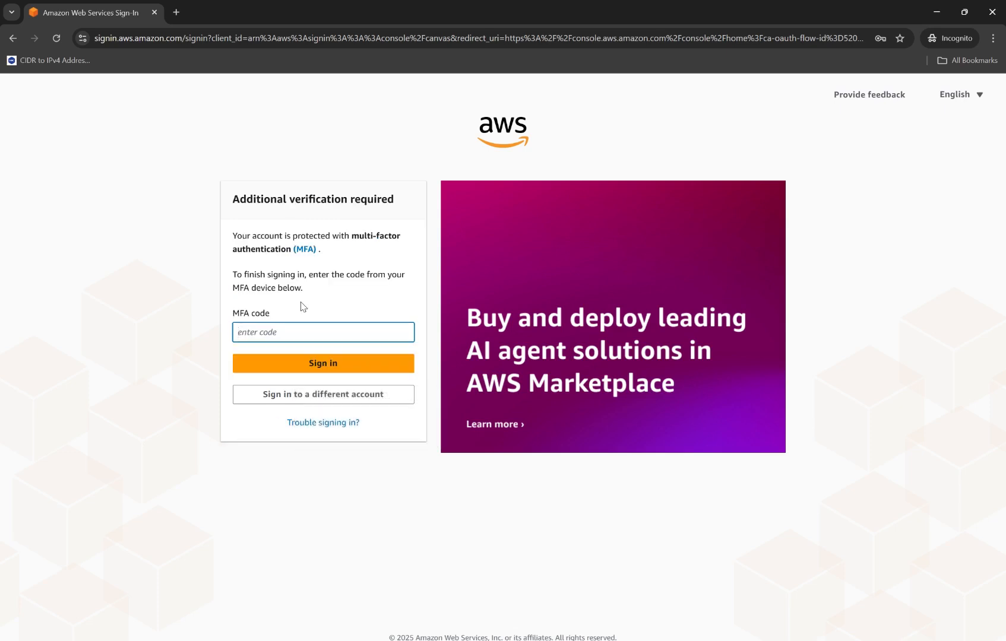
pyautogui.press('Return')
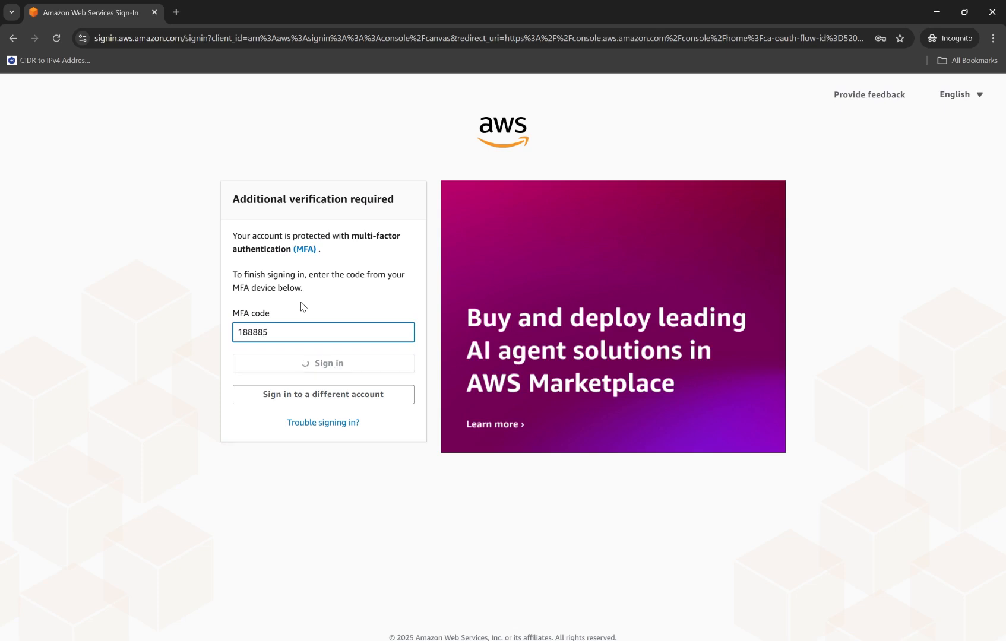
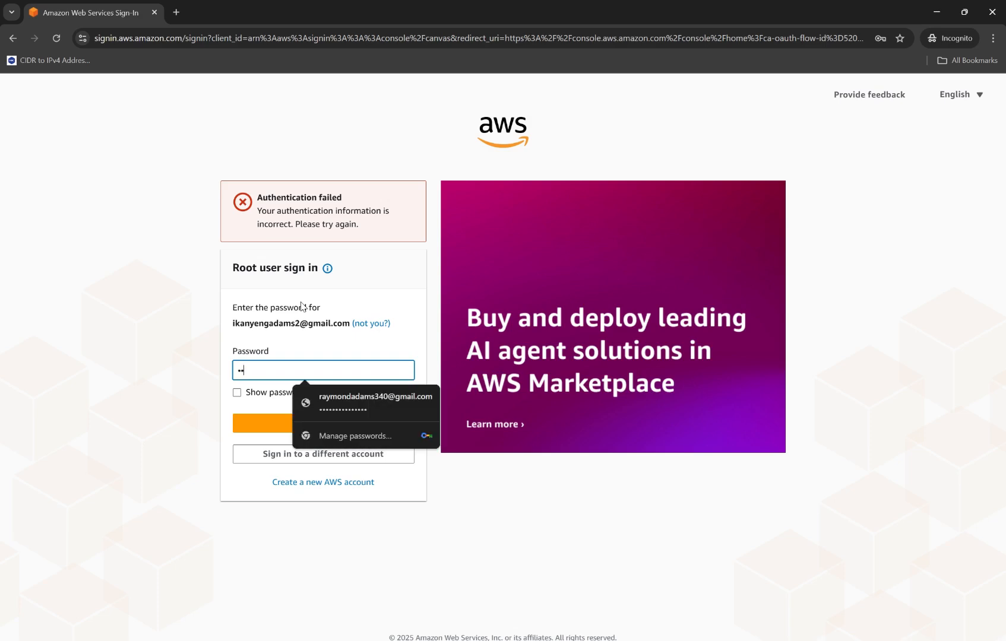
# Step: Sign in to the console as root with the account password and a current MFA code
pyautogui.write('•••••••••••')
pyautogui.press('Return')
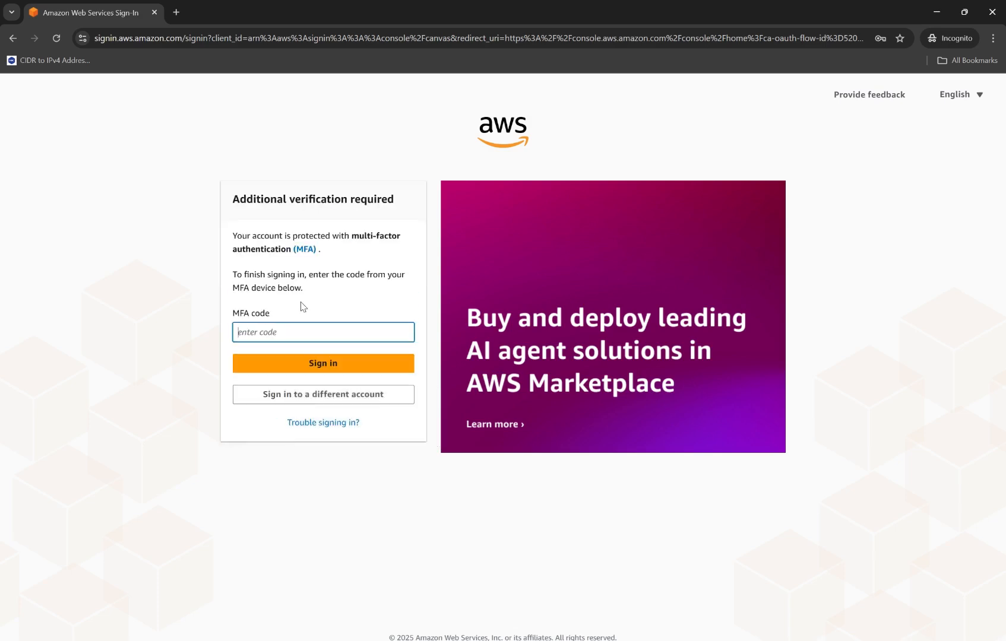
pyautogui.press('Return')
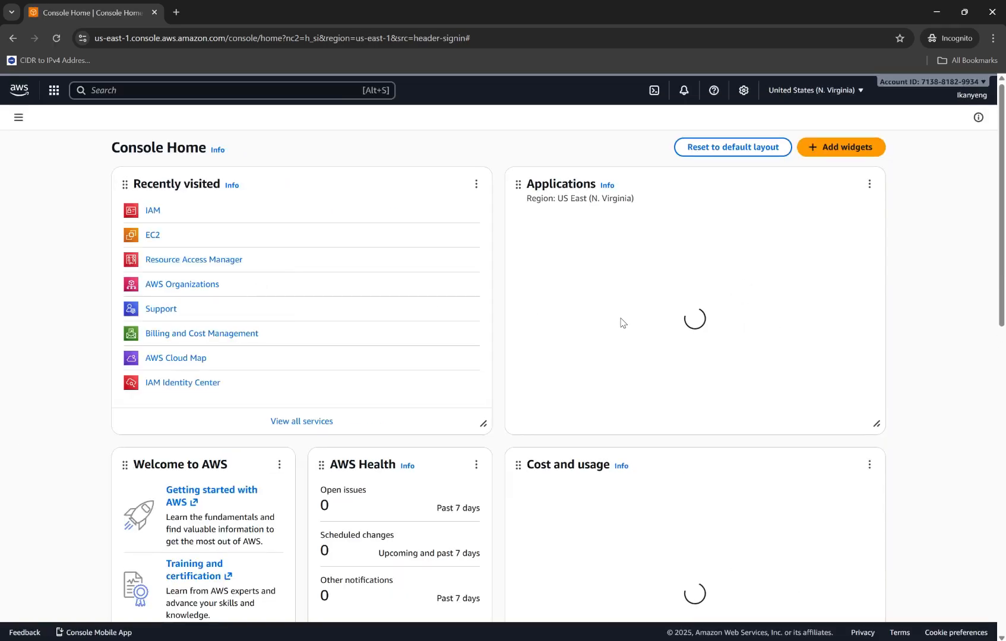
# Step: Search the console's services for IAM and open the IAM dashboard
pyautogui.click(143, 89)
pyautogui.write('Is')
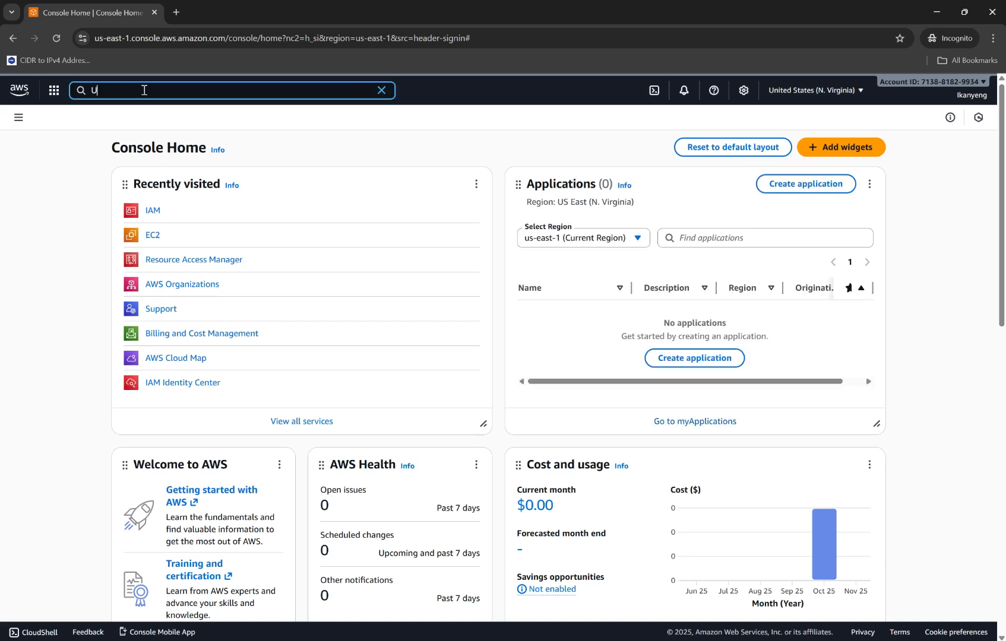
pyautogui.press('BackSpace')
pyautogui.press('BackSpace')
pyautogui.write('IAM')
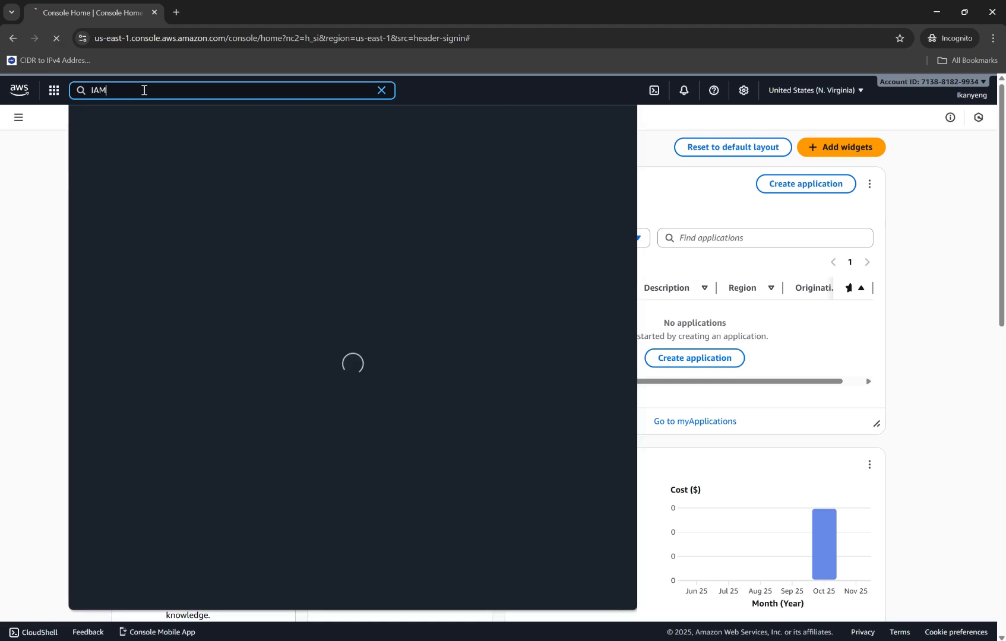
pyautogui.press('Return')
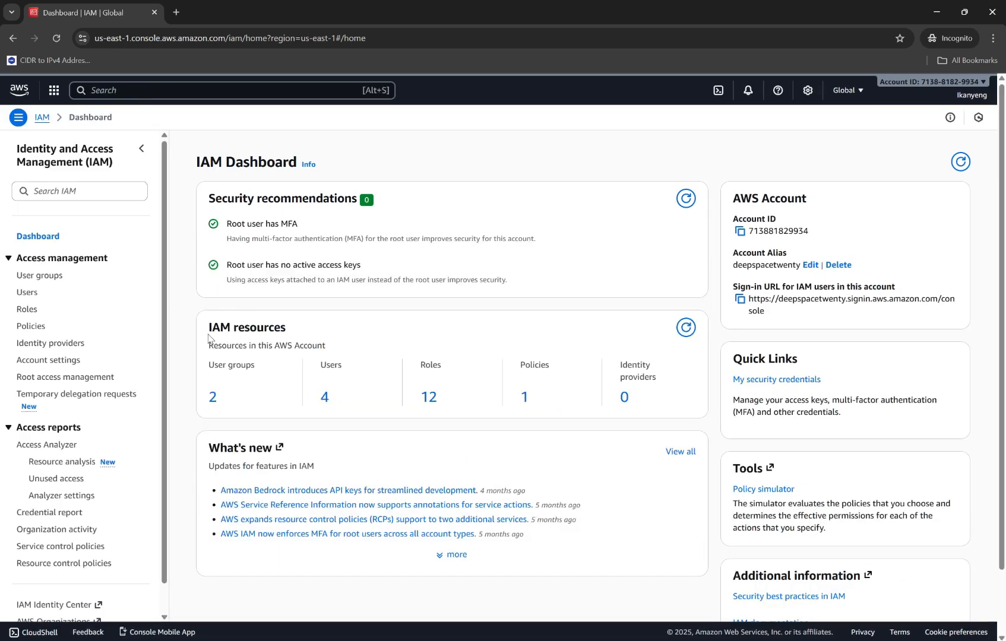
# Step: Open the Developers user group and show its permissions policies
pyautogui.click(212, 397)
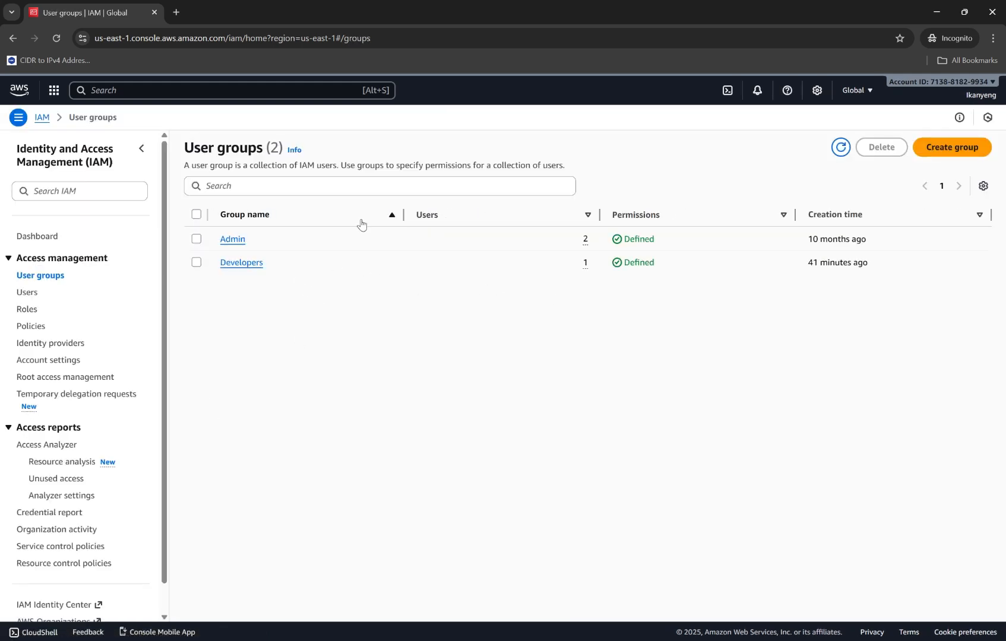
pyautogui.click(235, 265)
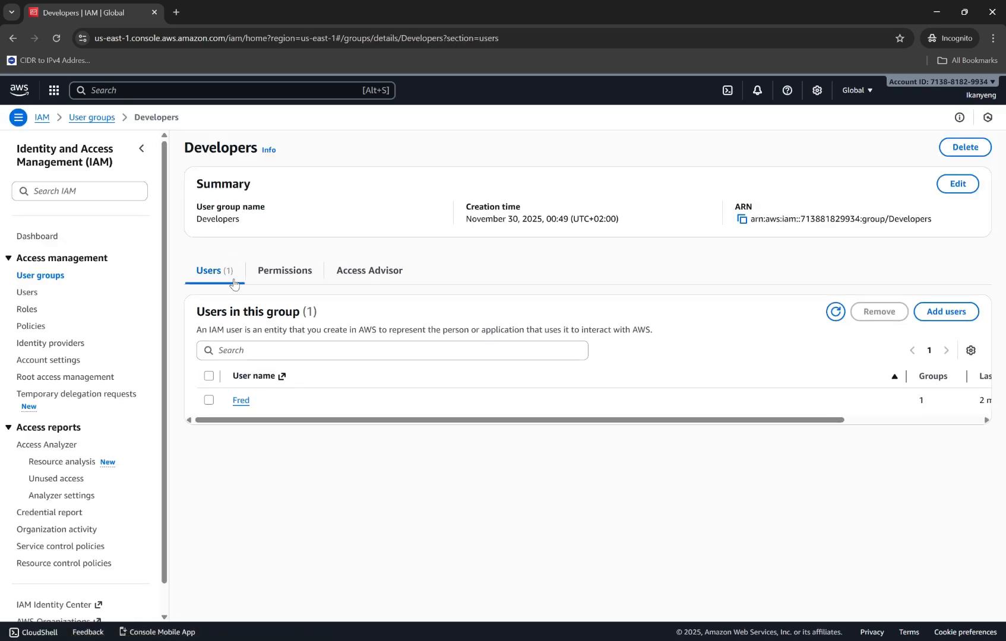
pyautogui.click(294, 272)
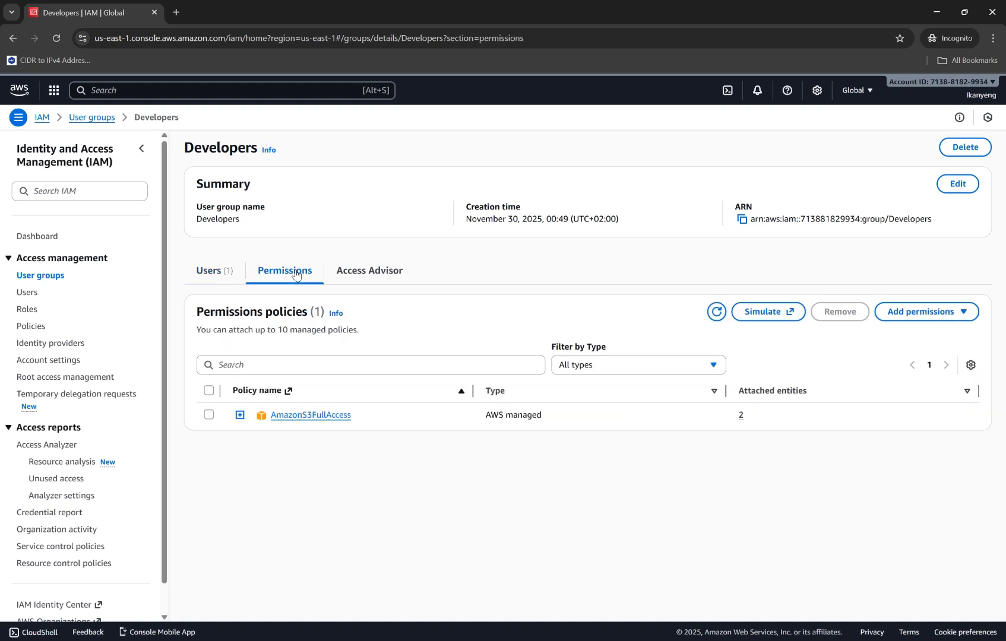
# Step: Find the IAMFullAccess managed policy and attach it to the Developers user group
pyautogui.click(925, 316)
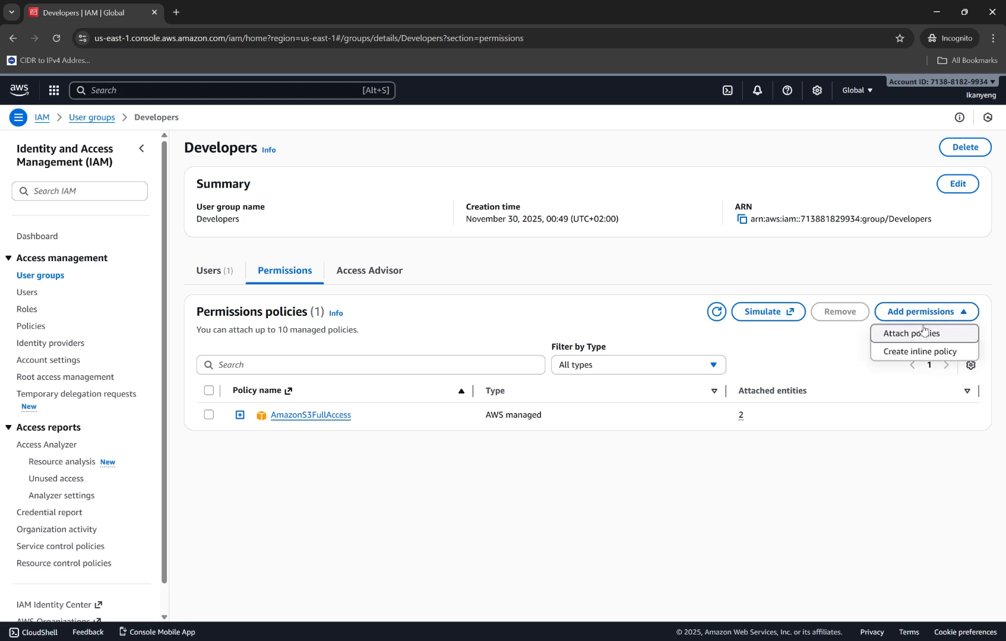
pyautogui.click(894, 339)
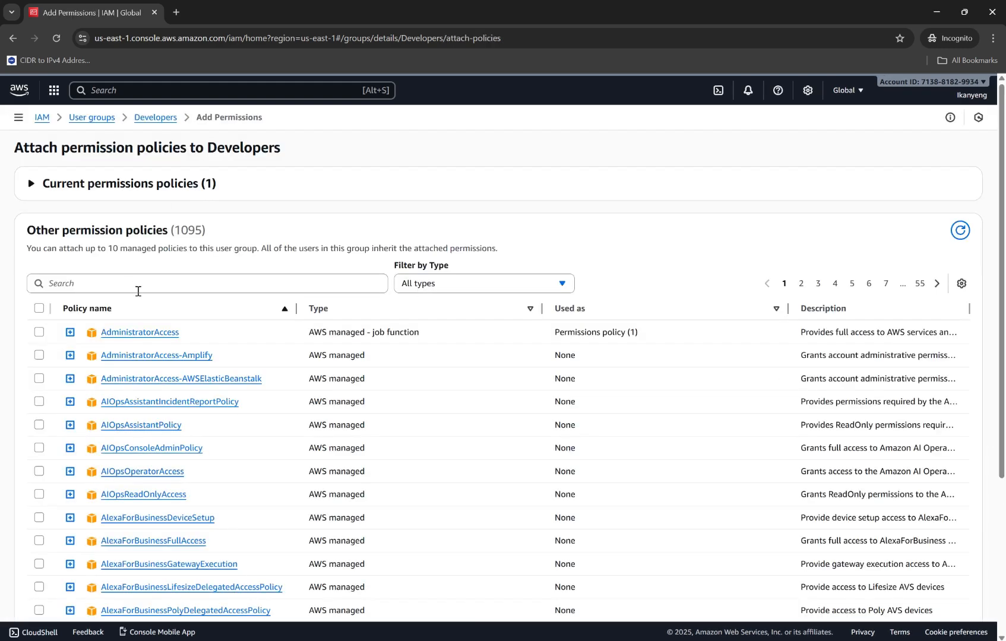
pyautogui.click(146, 284)
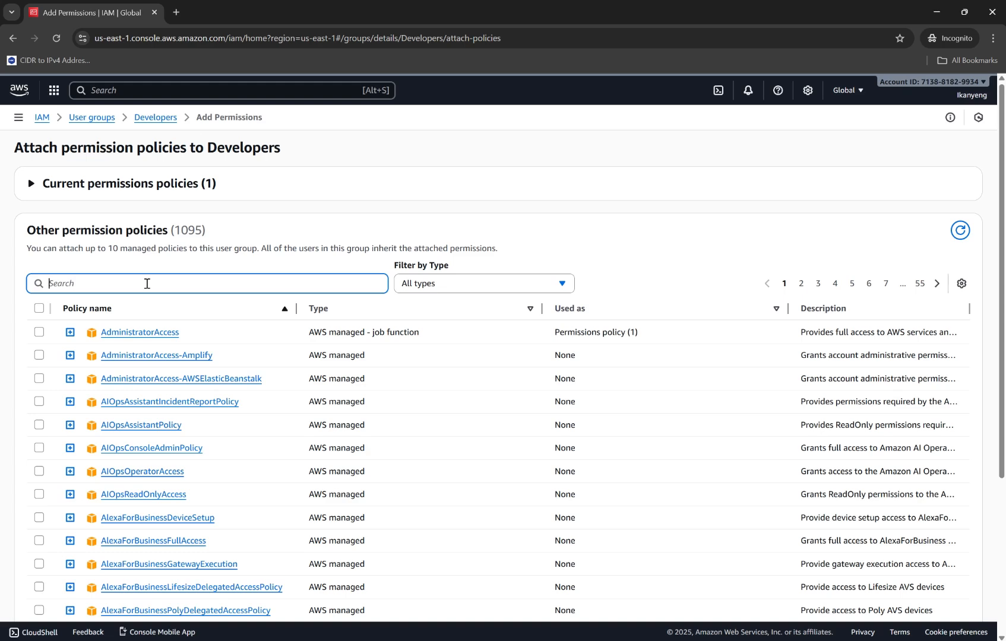
pyautogui.write('IMA')
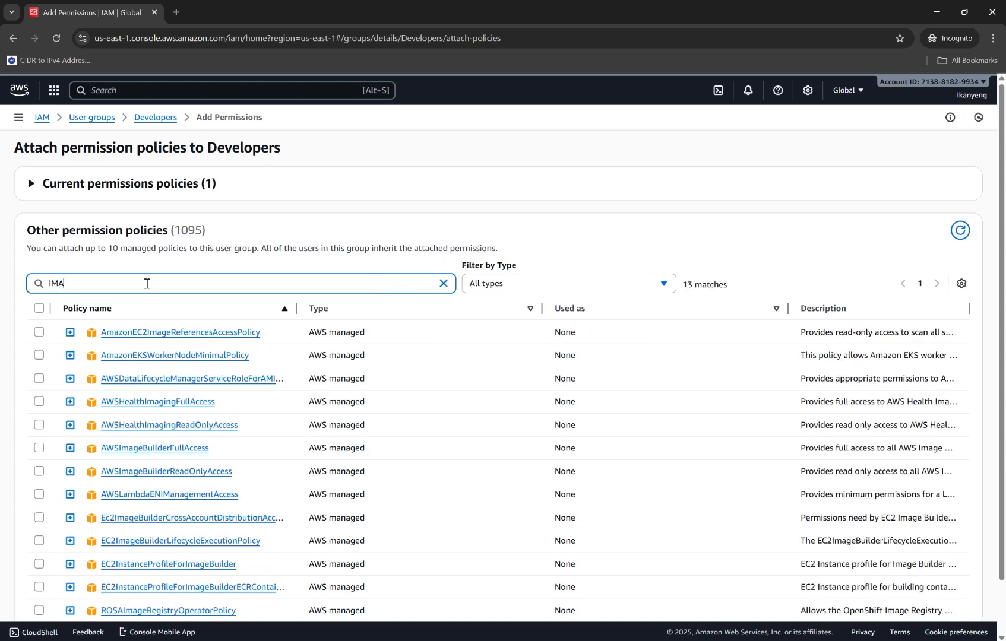
pyautogui.write('fu')
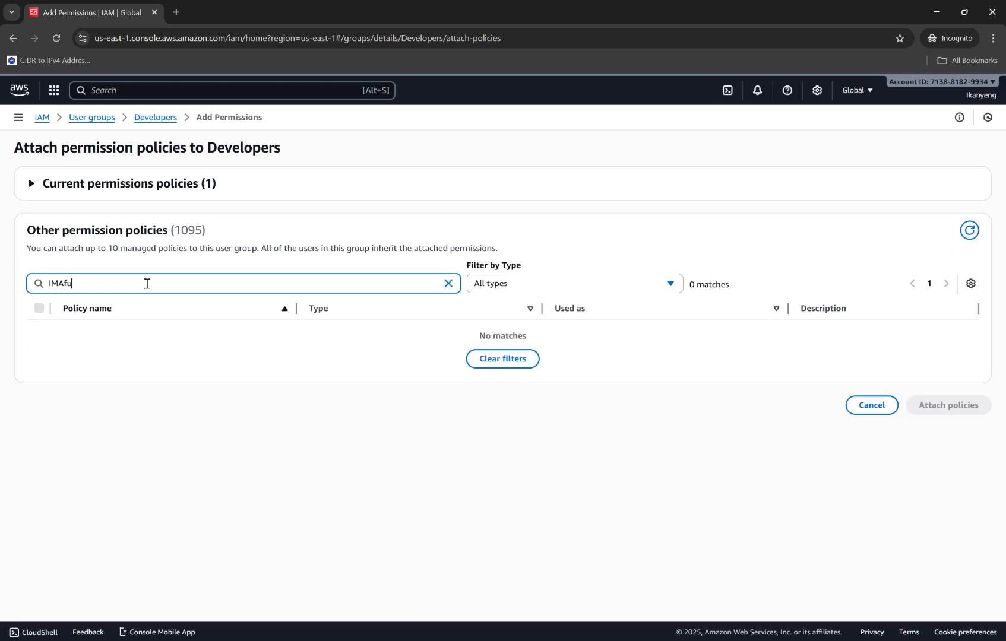
pyautogui.press('BackSpace')
pyautogui.press('BackSpace')
pyautogui.press('BackSpace')
pyautogui.press('BackSpace')
pyautogui.press('BackSpace')
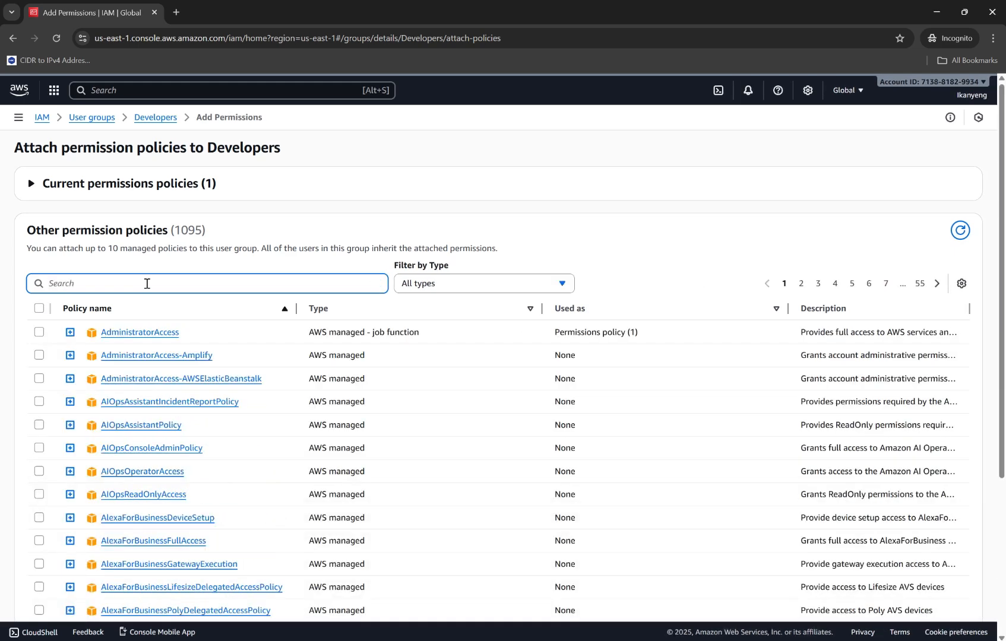
pyautogui.write('IAMf')
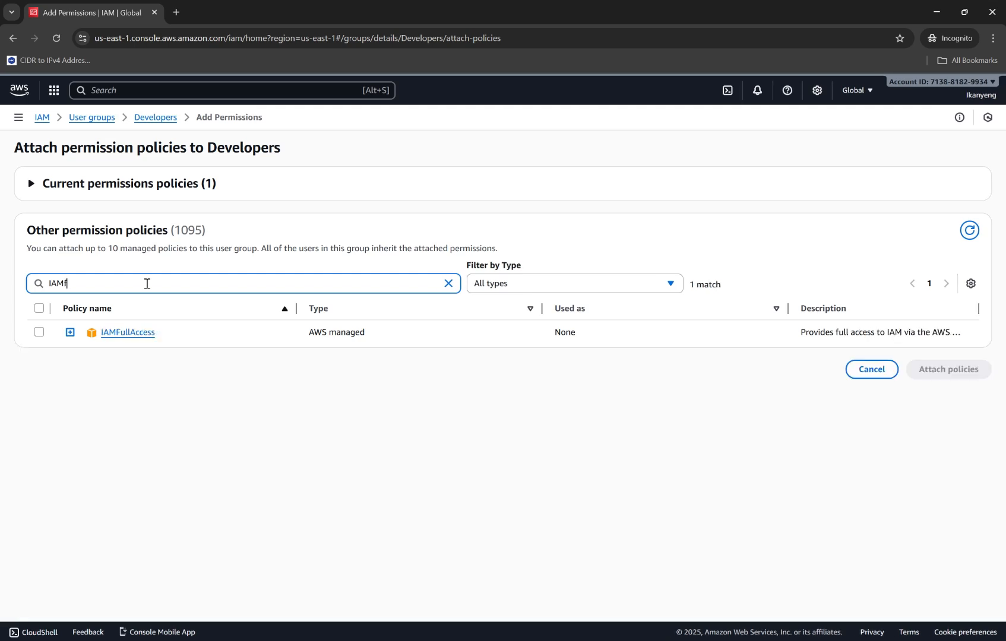
pyautogui.write('u')
pyautogui.click(40, 331)
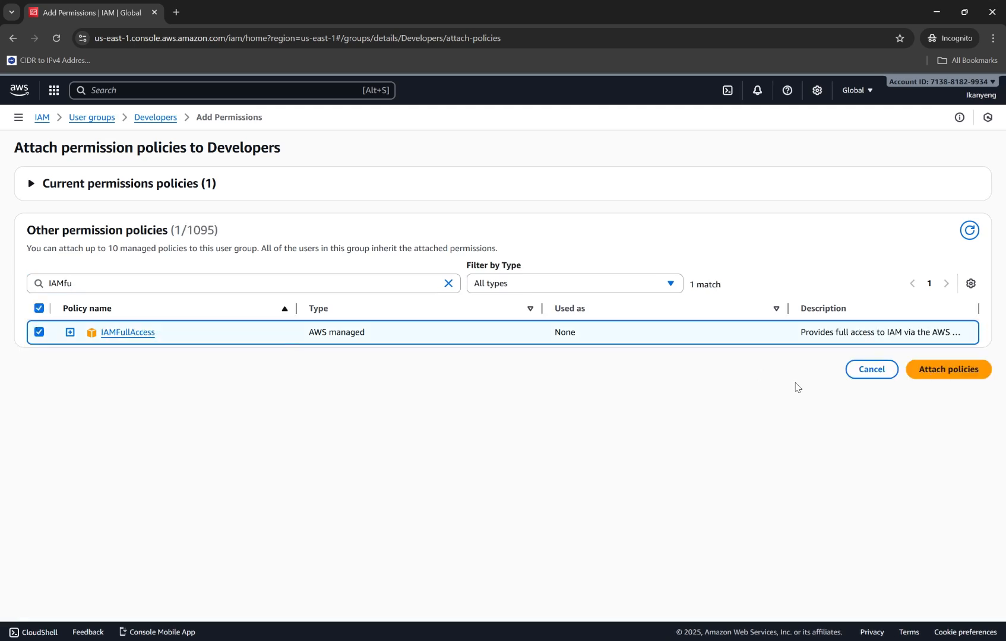
pyautogui.click(958, 369)
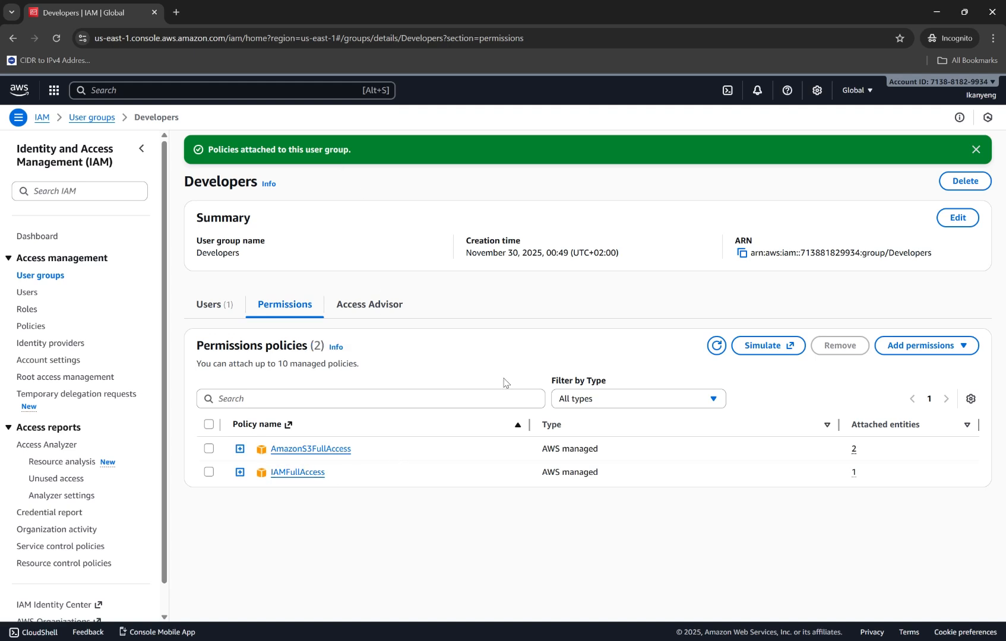
# Step: Sign out of the root session and go to the console's sign-in form
pyautogui.click(979, 89)
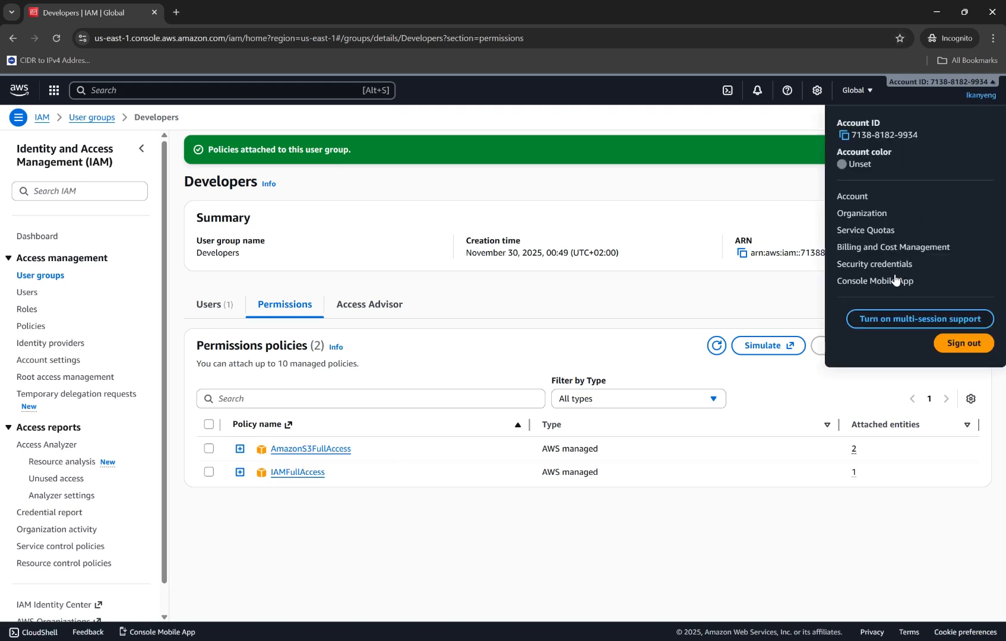
pyautogui.click(950, 344)
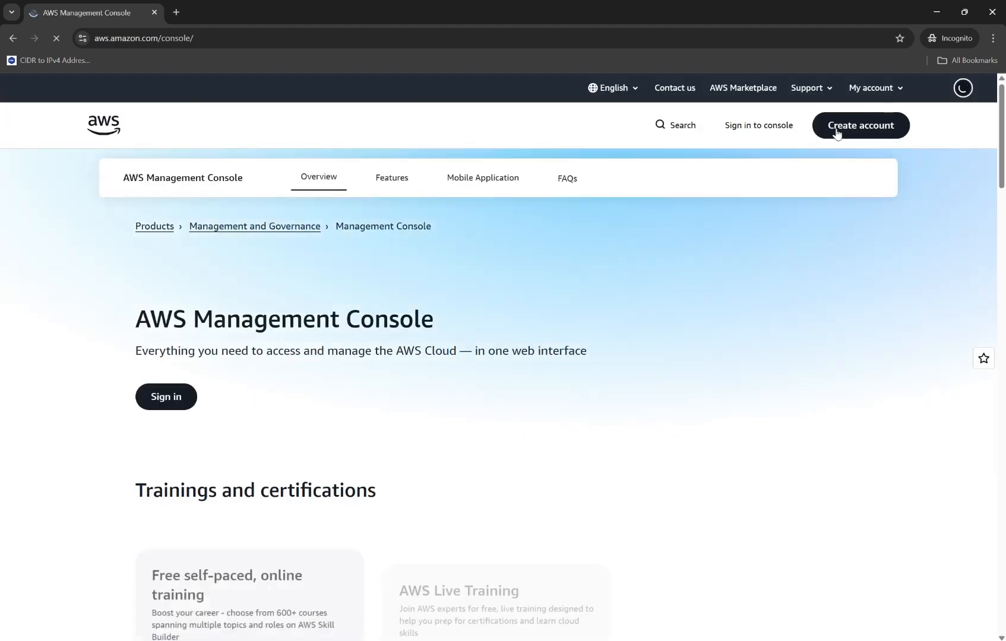
pyautogui.click(784, 135)
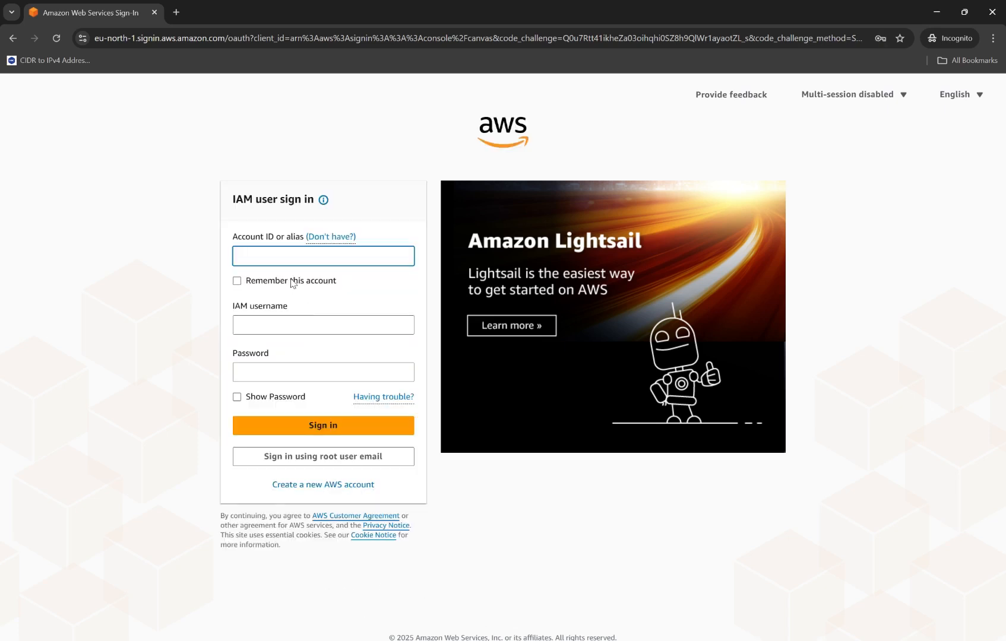
# Step: Sign in as the Developers group's IAM user with the account alias deepspacetwenty, the IAM username and the user's password
pyautogui.click(324, 256)
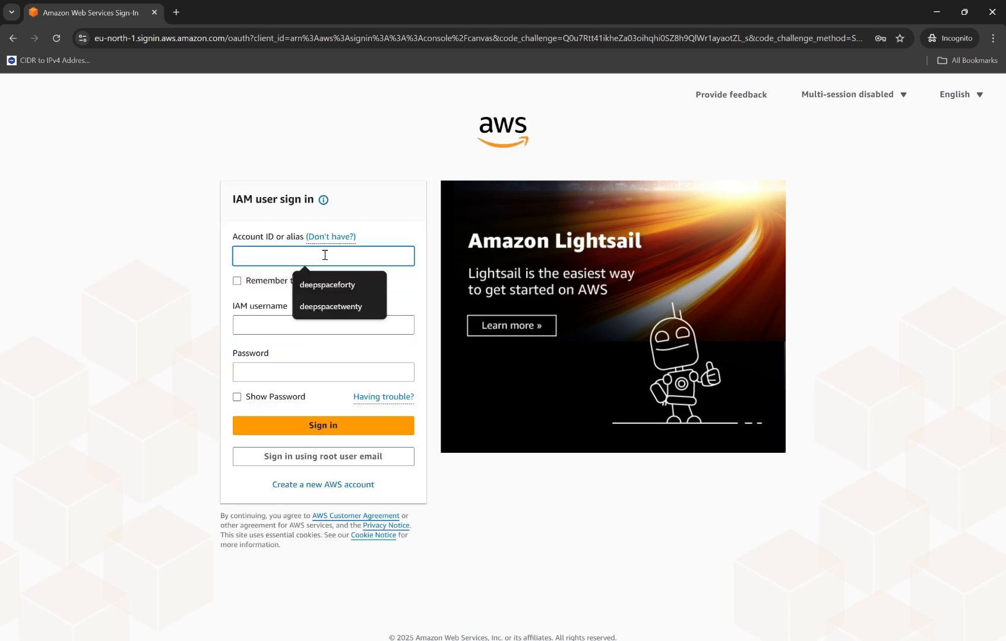
pyautogui.click(334, 315)
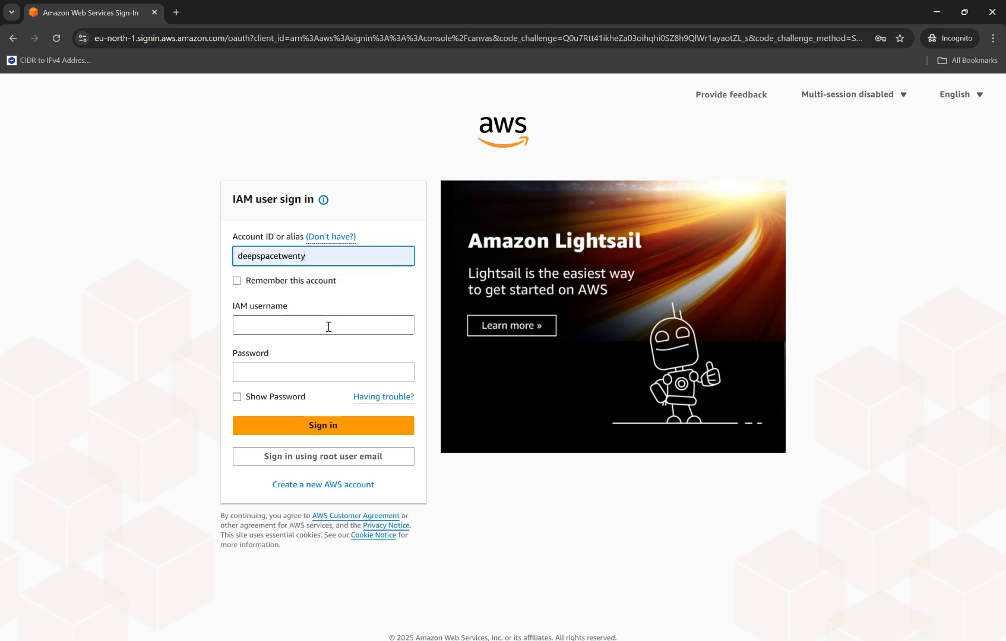
pyautogui.click(328, 326)
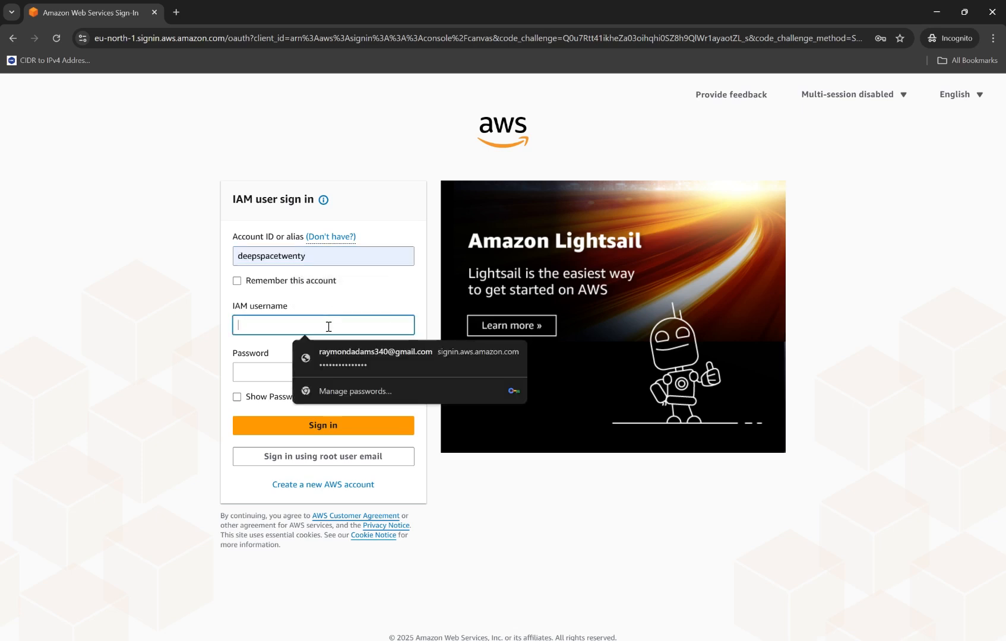
pyautogui.write('Fred')
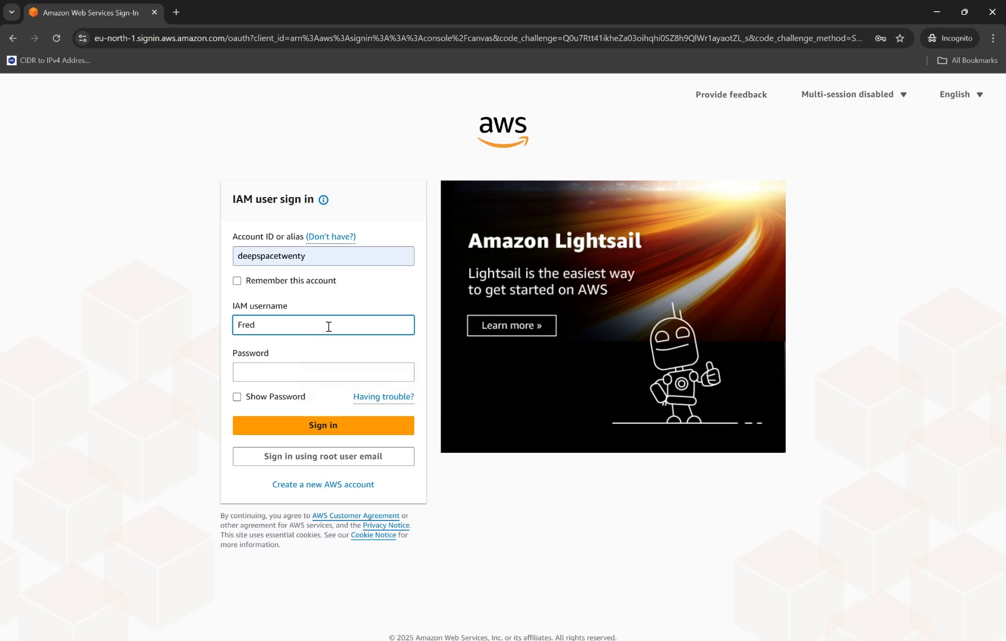
pyautogui.click(319, 370)
pyautogui.write('••')
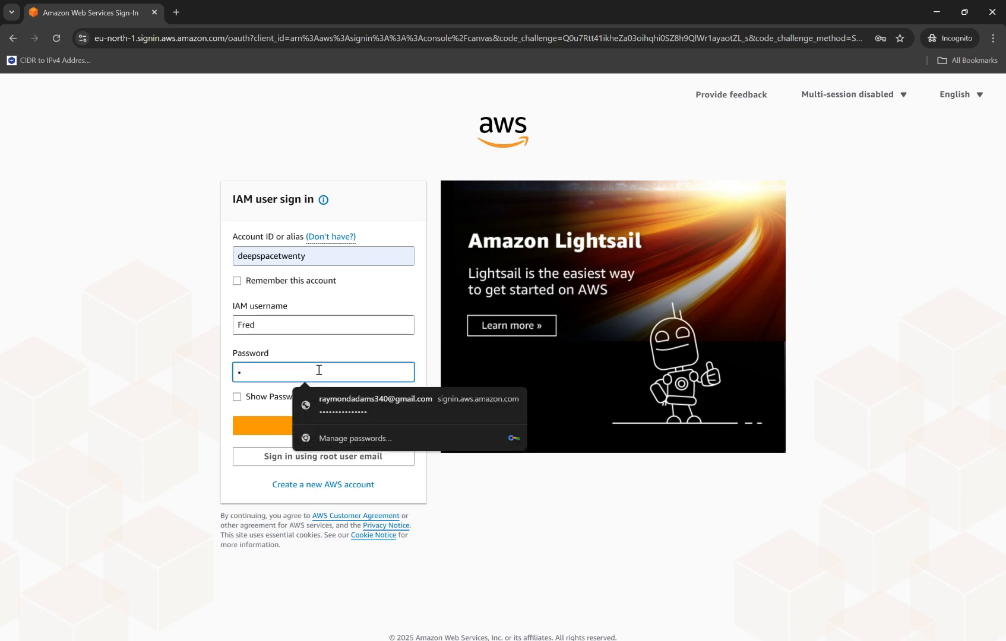
pyautogui.write('•••••••••••')
pyautogui.press('Return')
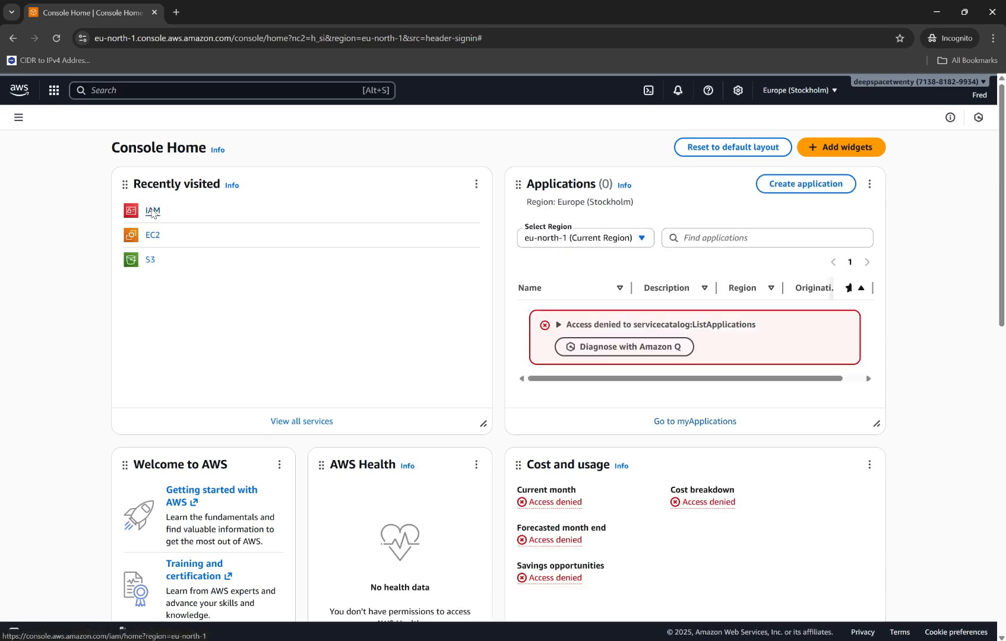
# Step: Open the IAM dashboard as the IAM user, dismiss the new access analyzers notice, and review the dashboard
pyautogui.click(152, 211)
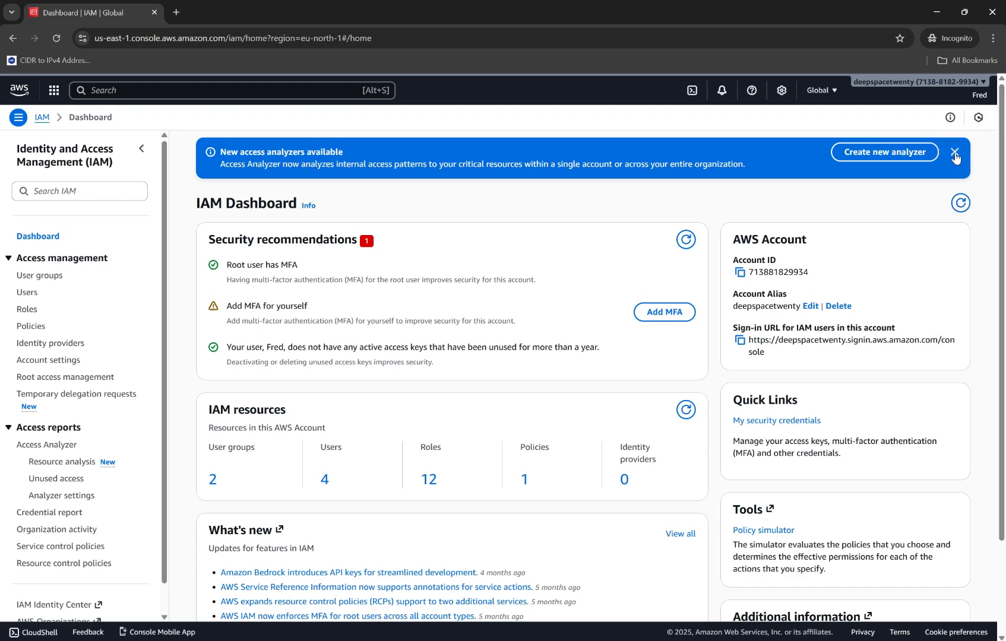
pyautogui.click(954, 153)
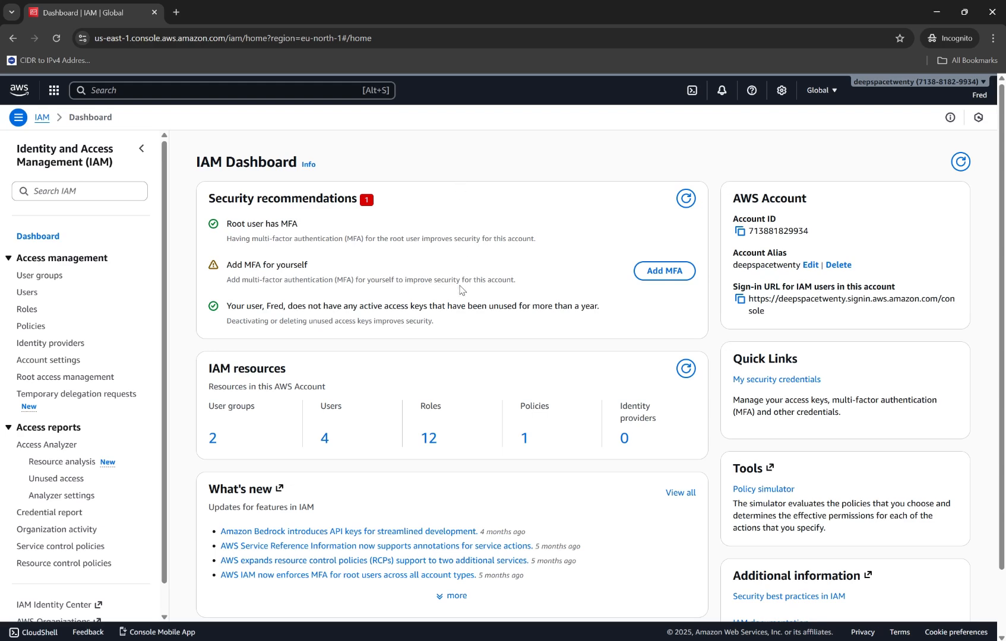
pyautogui.scroll(-1, 462, 289)
pyautogui.scroll(1, 462, 289)
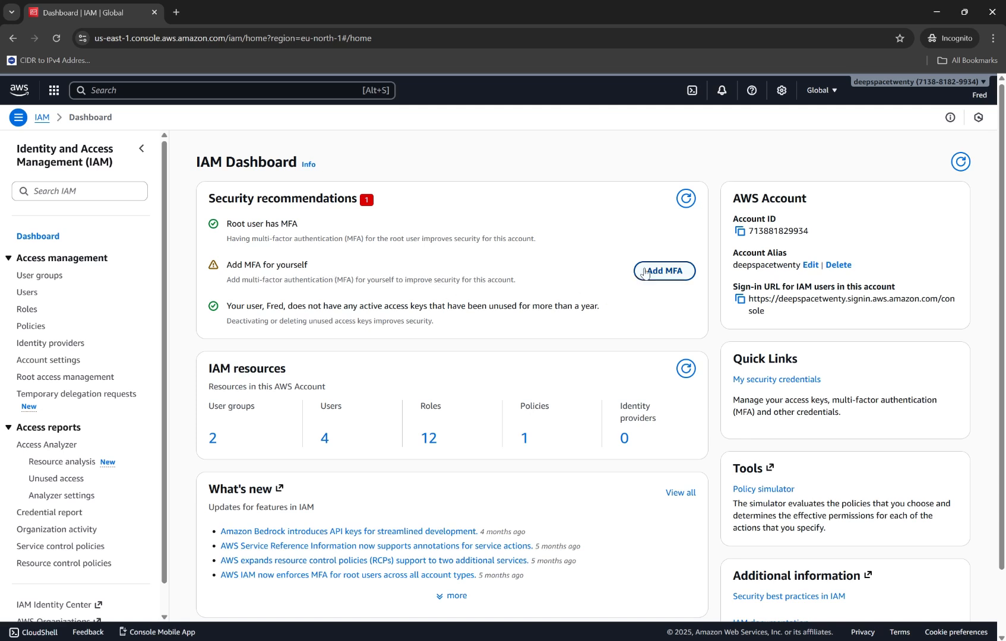
# Step: Open the MFA device assignment for the signed-in IAM user and switch to Edge to review the root-account MFA instructions in IAM-slides.pdf
pyautogui.click(671, 273)
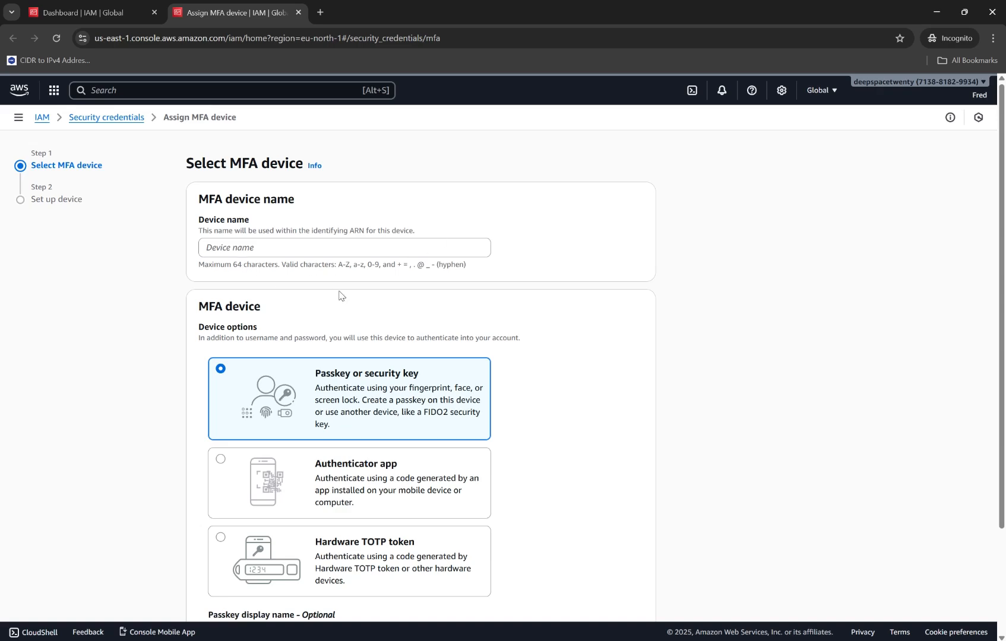
pyautogui.moveTo(460, 640)
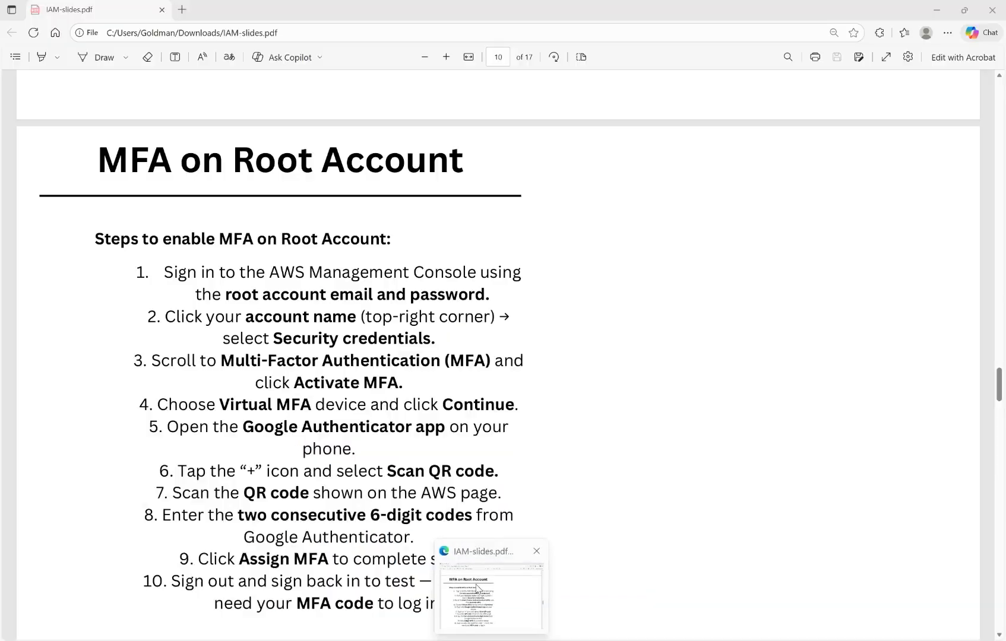
pyautogui.click(477, 589)
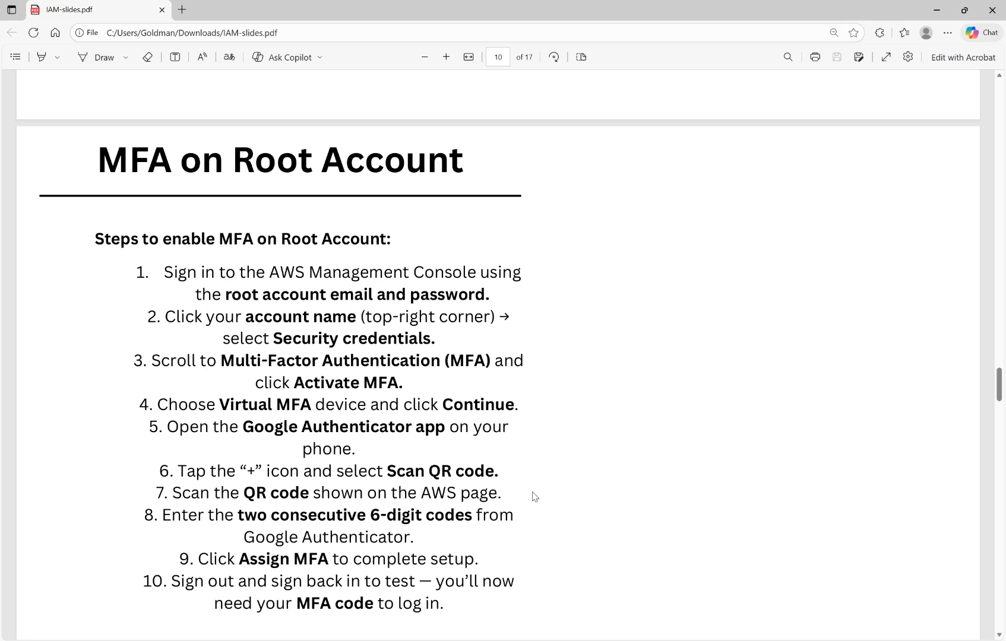
pyautogui.scroll(-1, 533, 496)
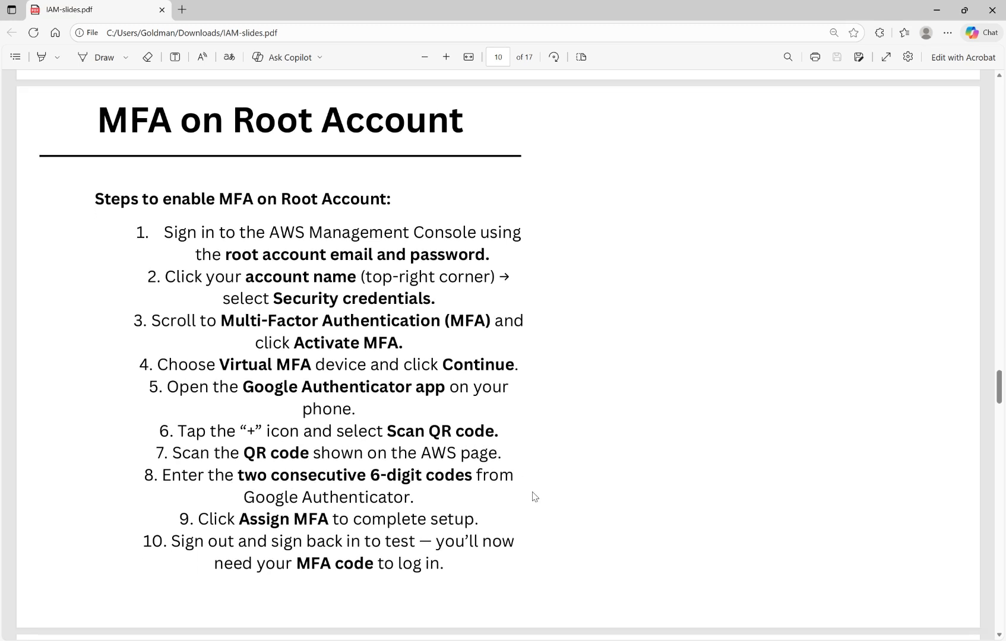